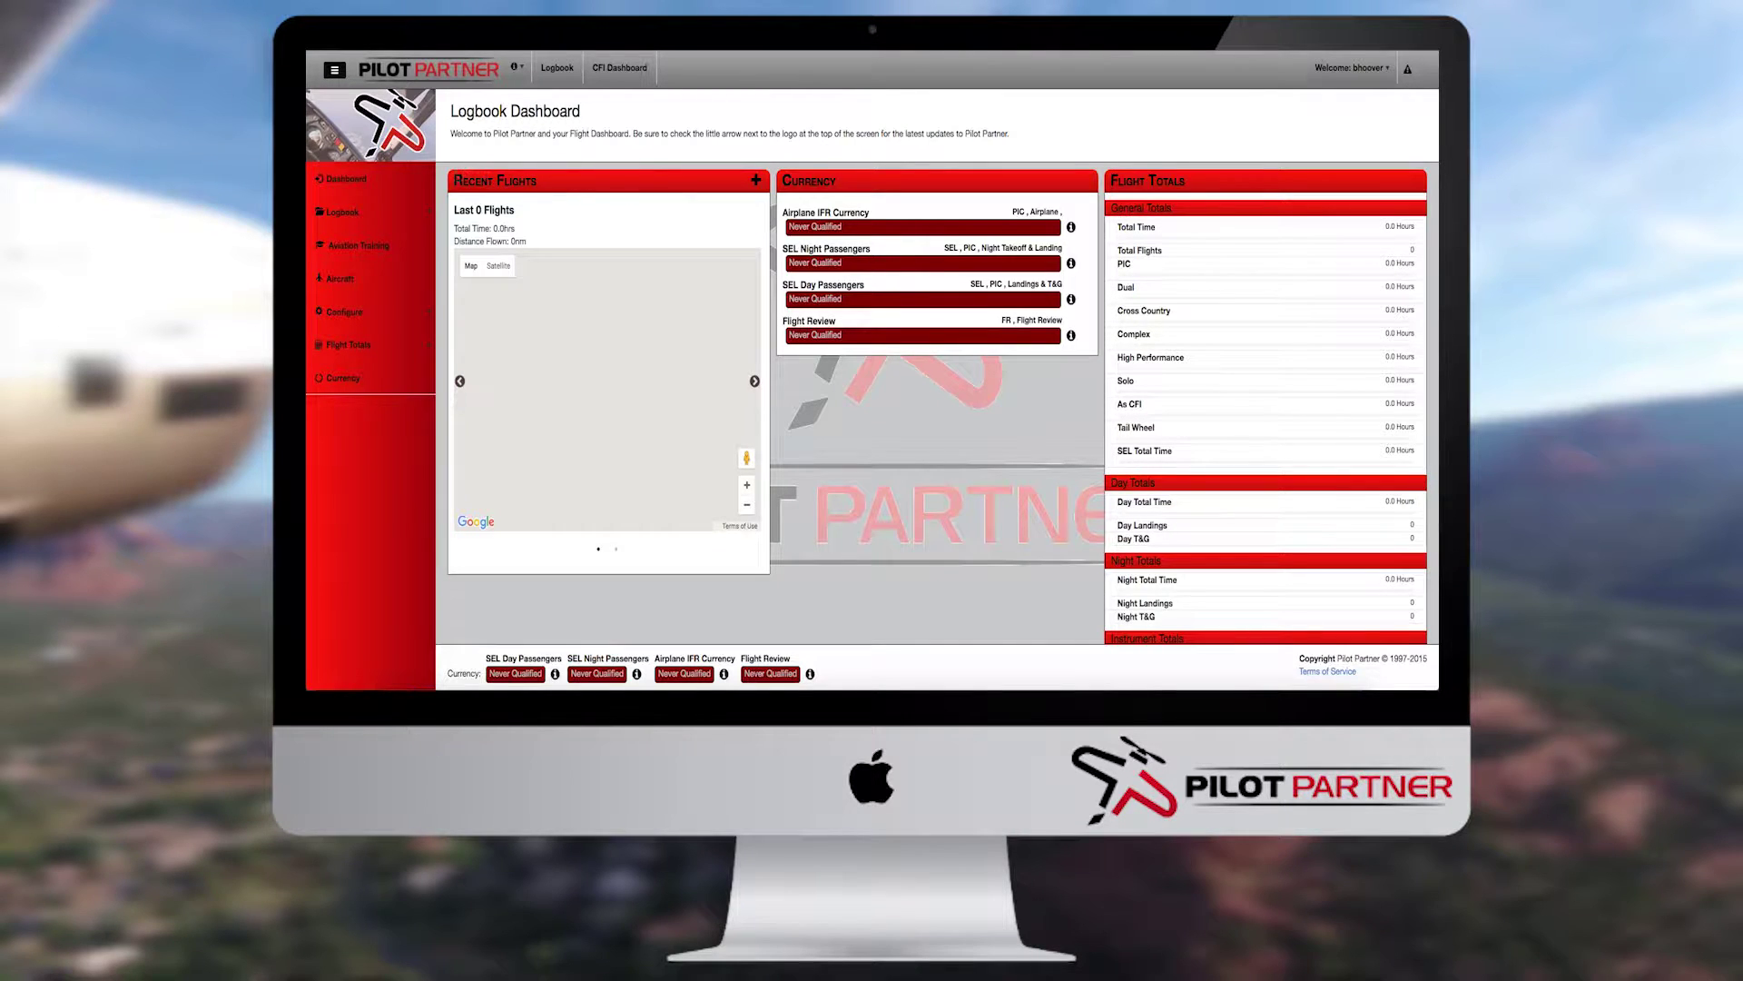
Reveal the Logbook flyout with Flights and Add New Flight over the empty dashboard.
mouse_move(421, 216)
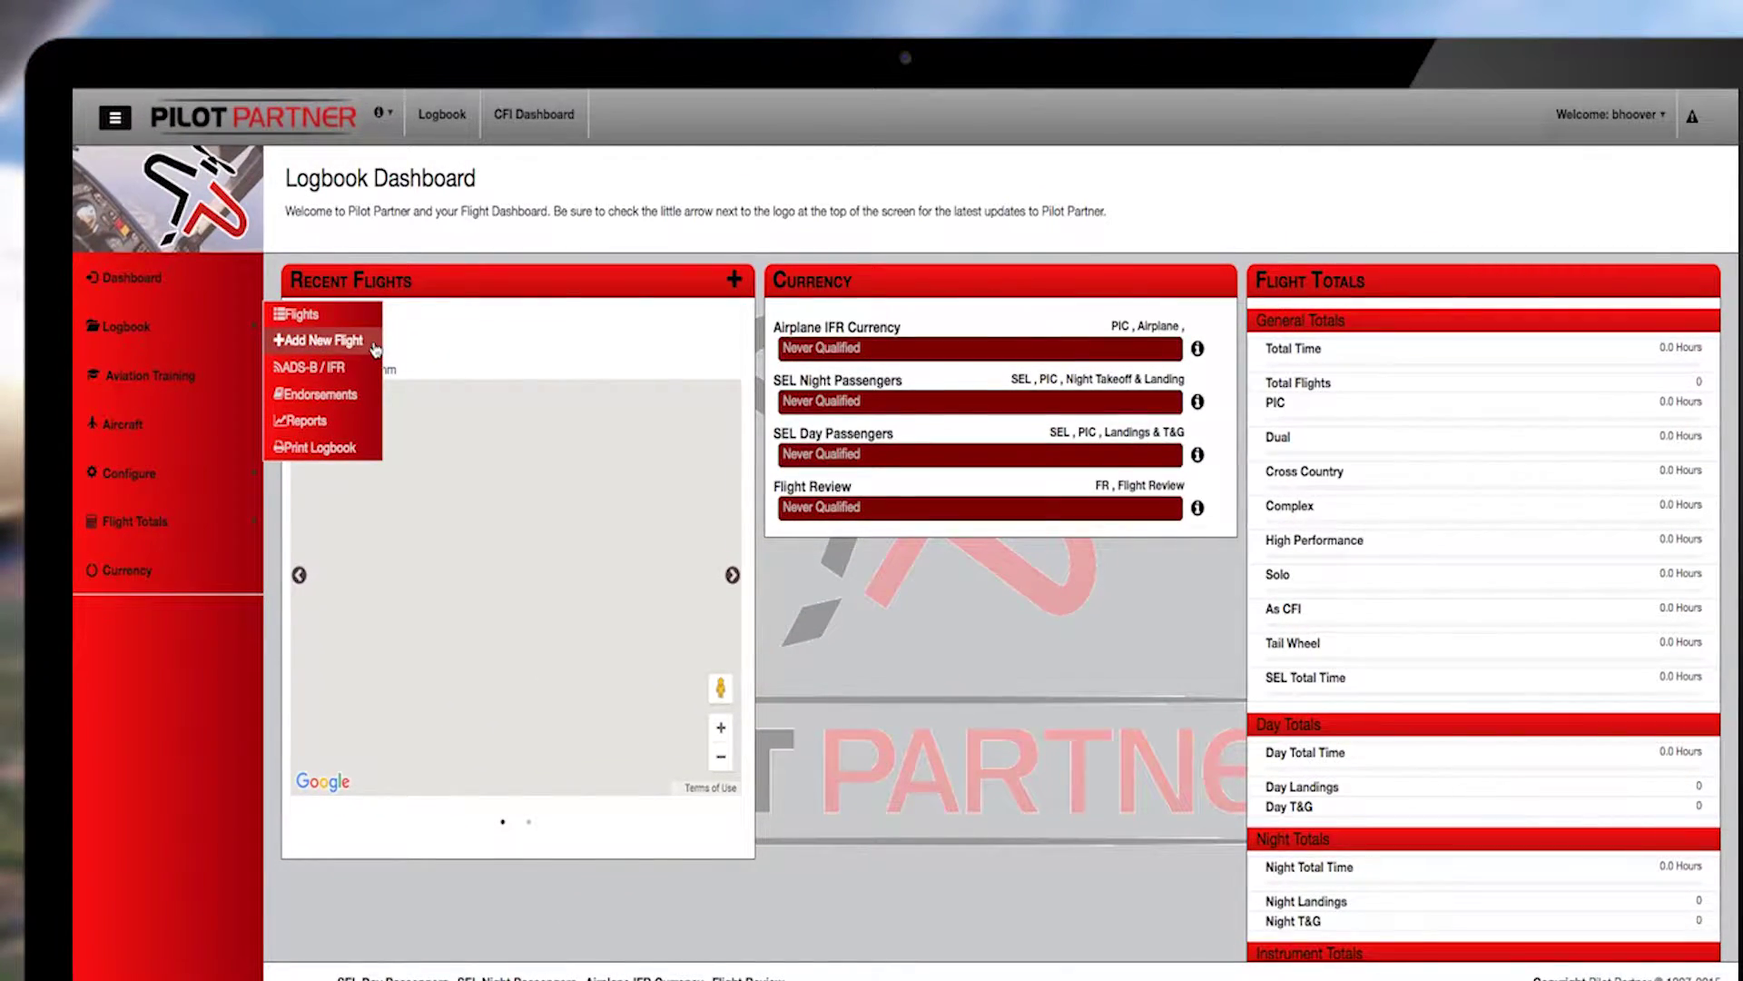
click(373, 345)
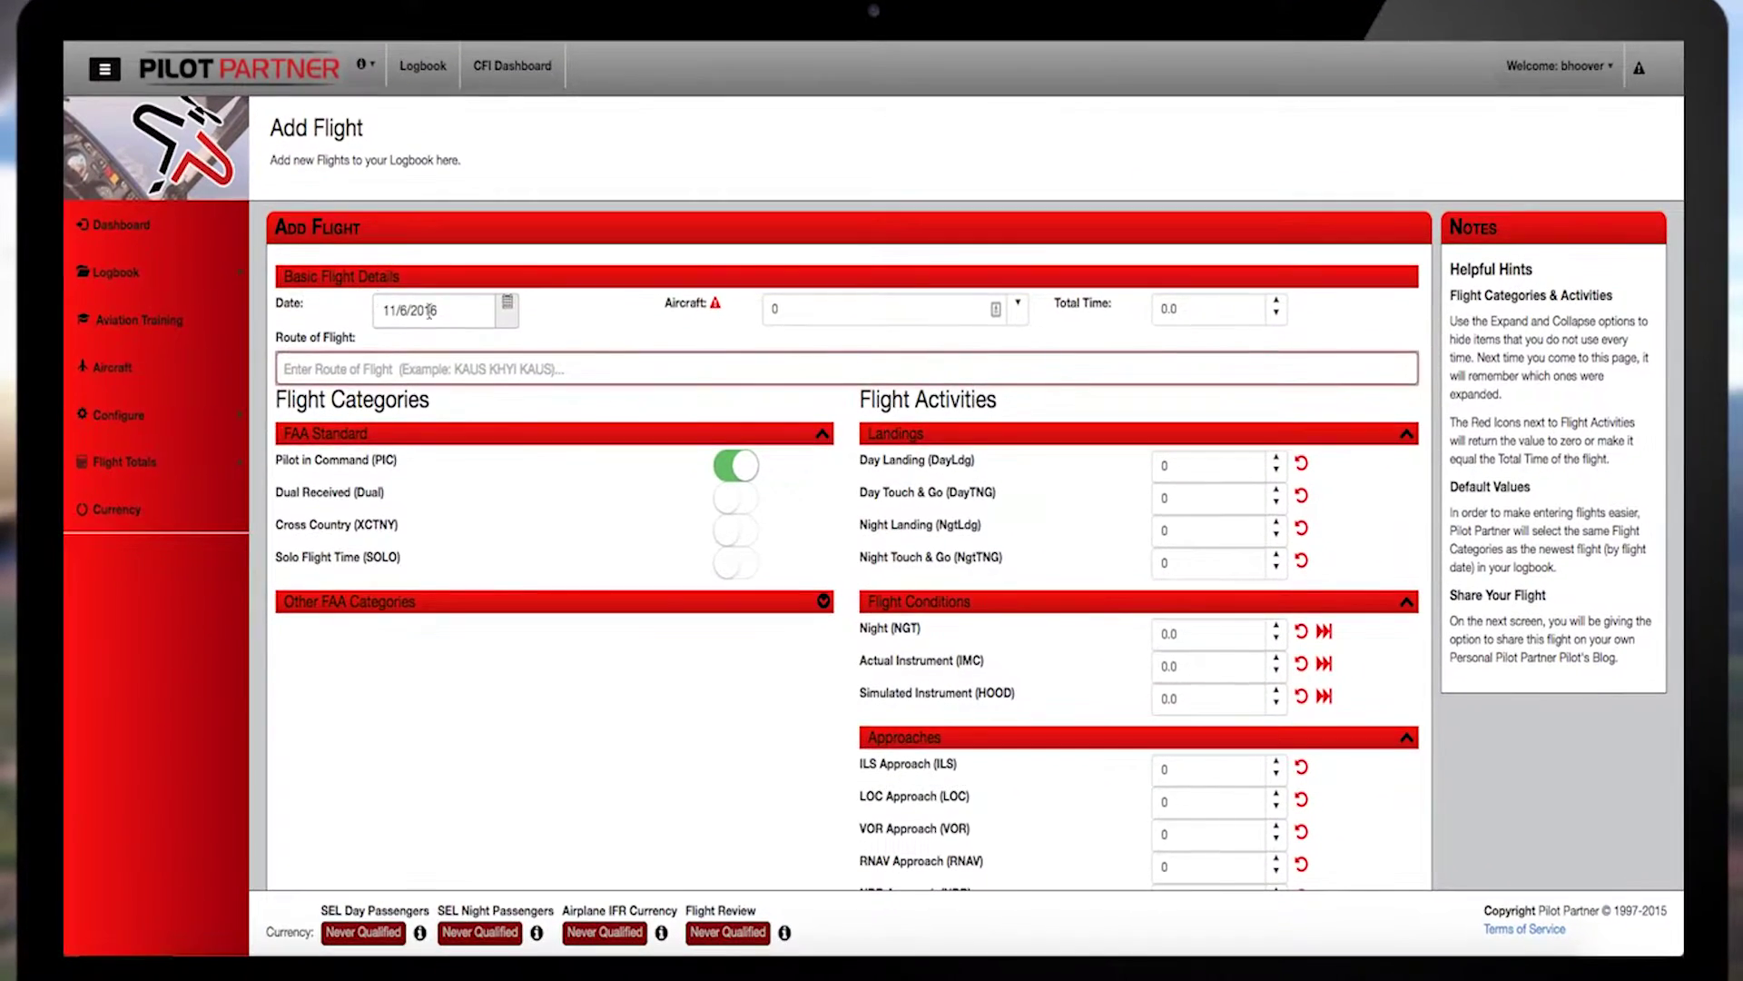
click(510, 311)
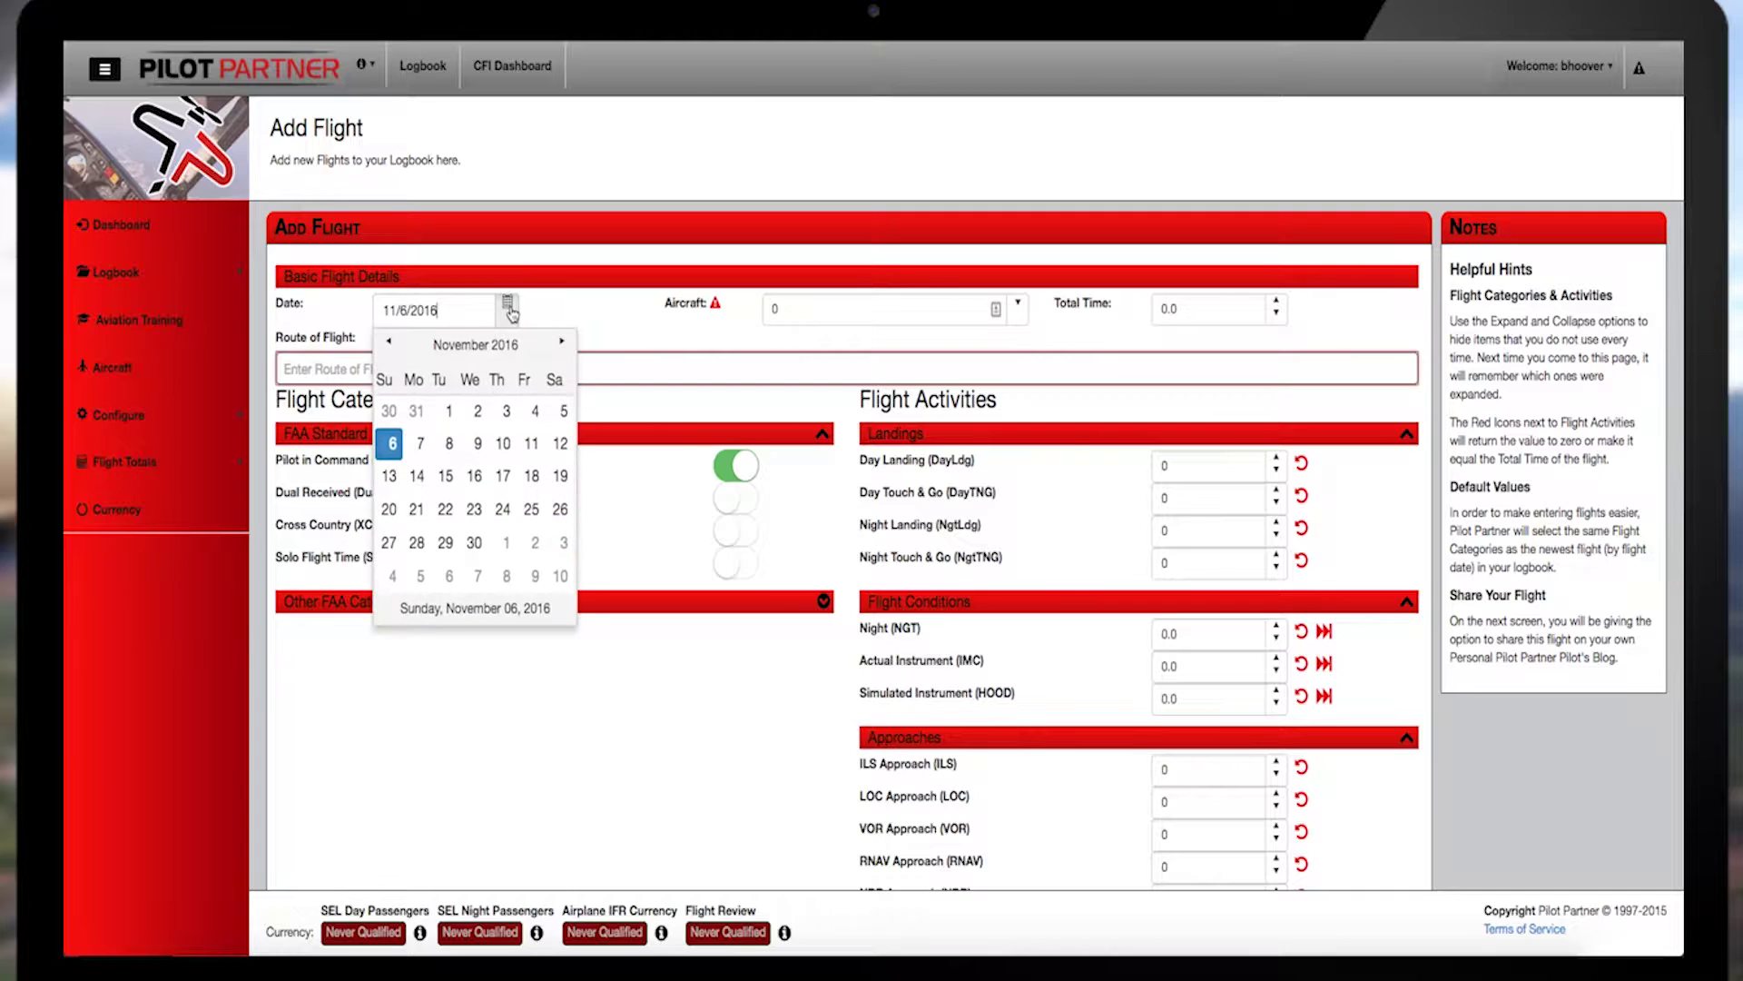
click(449, 412)
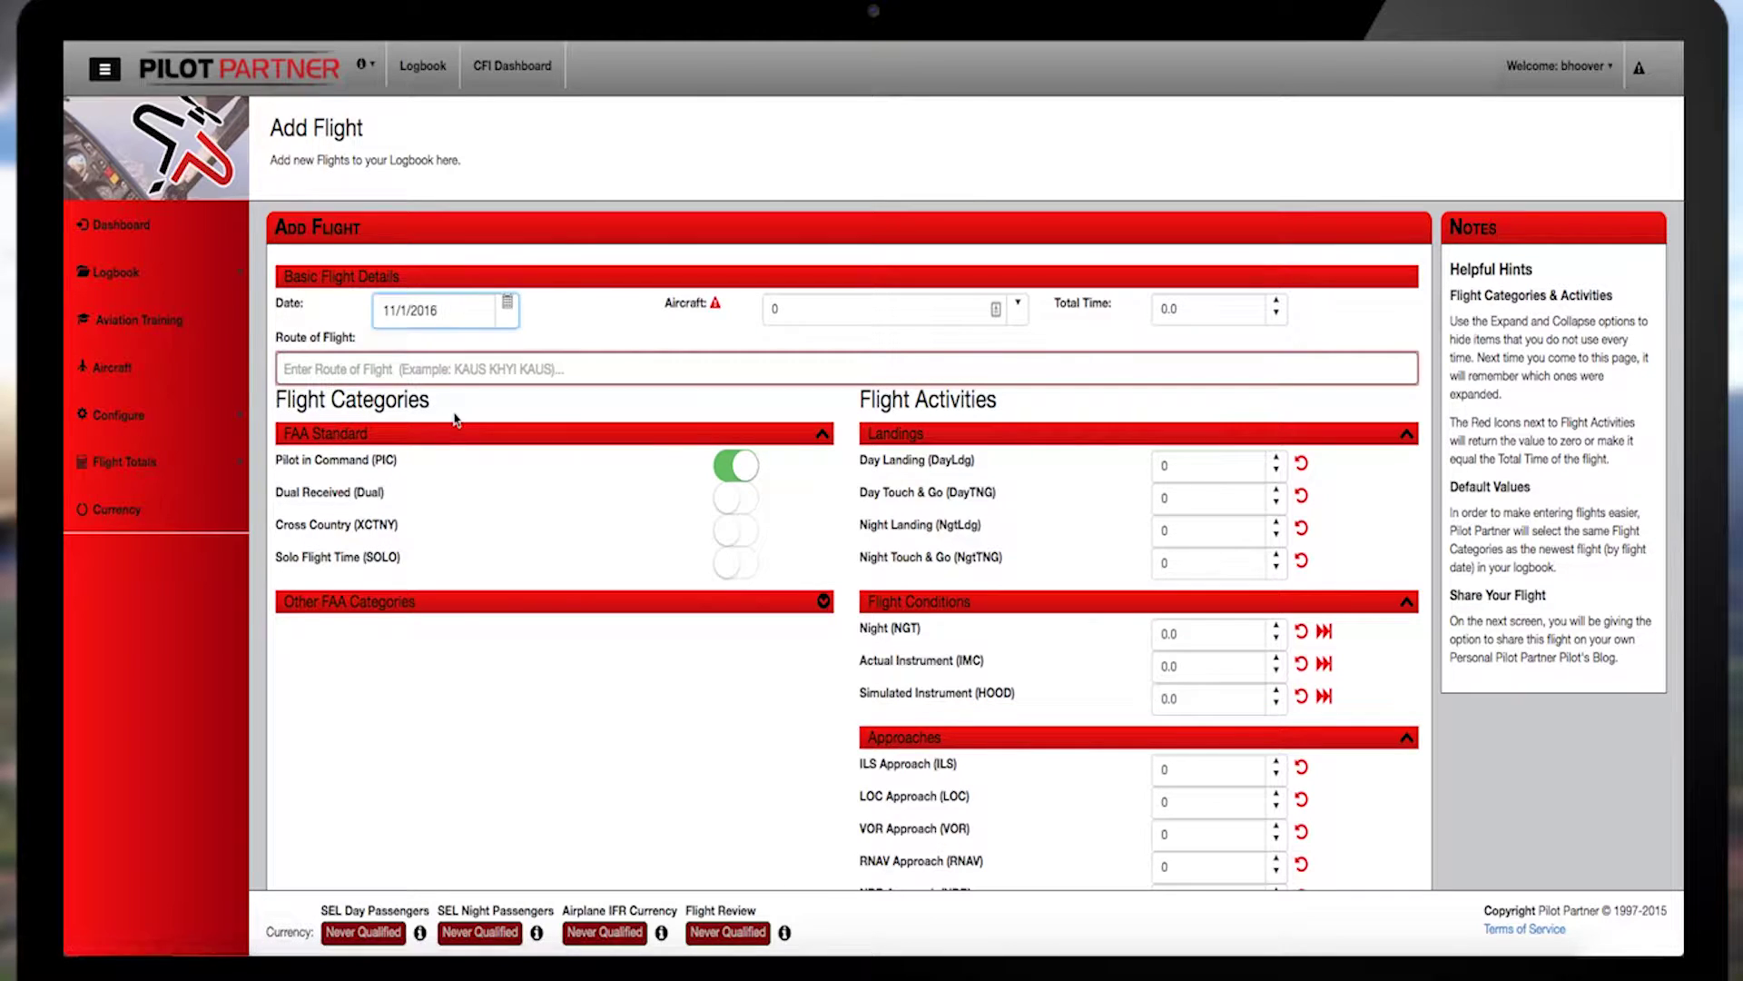
click(797, 311)
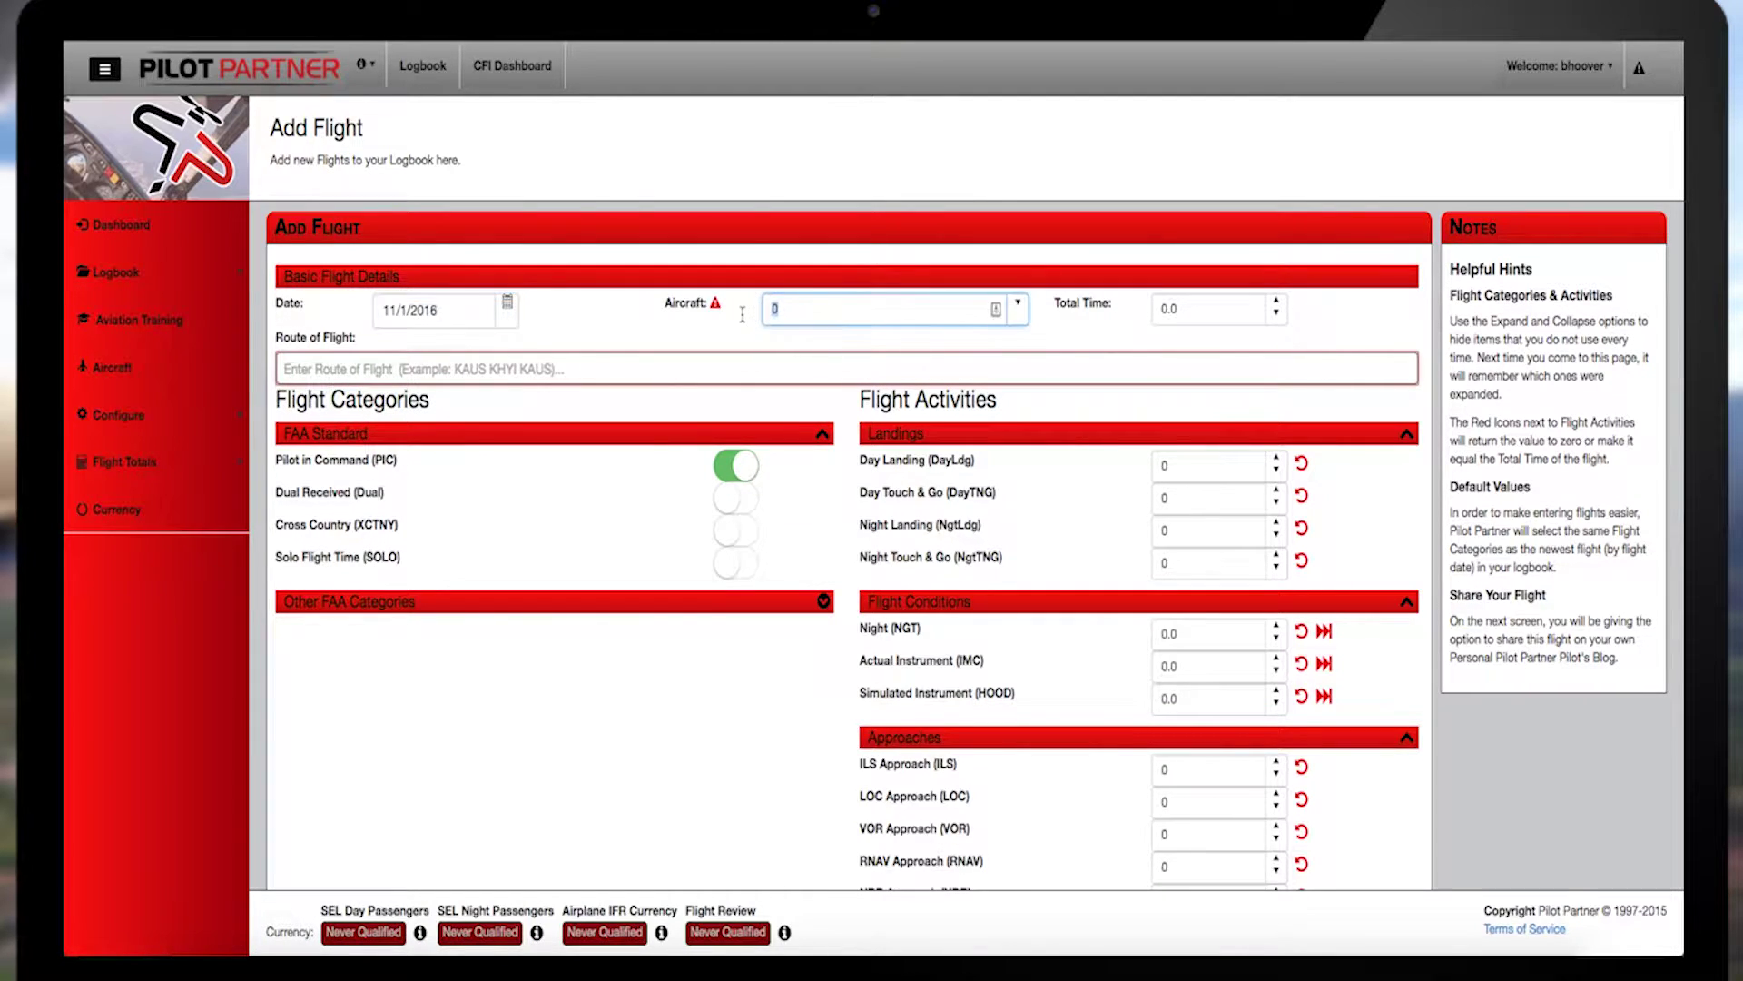
text(n46299)
key(Tab)
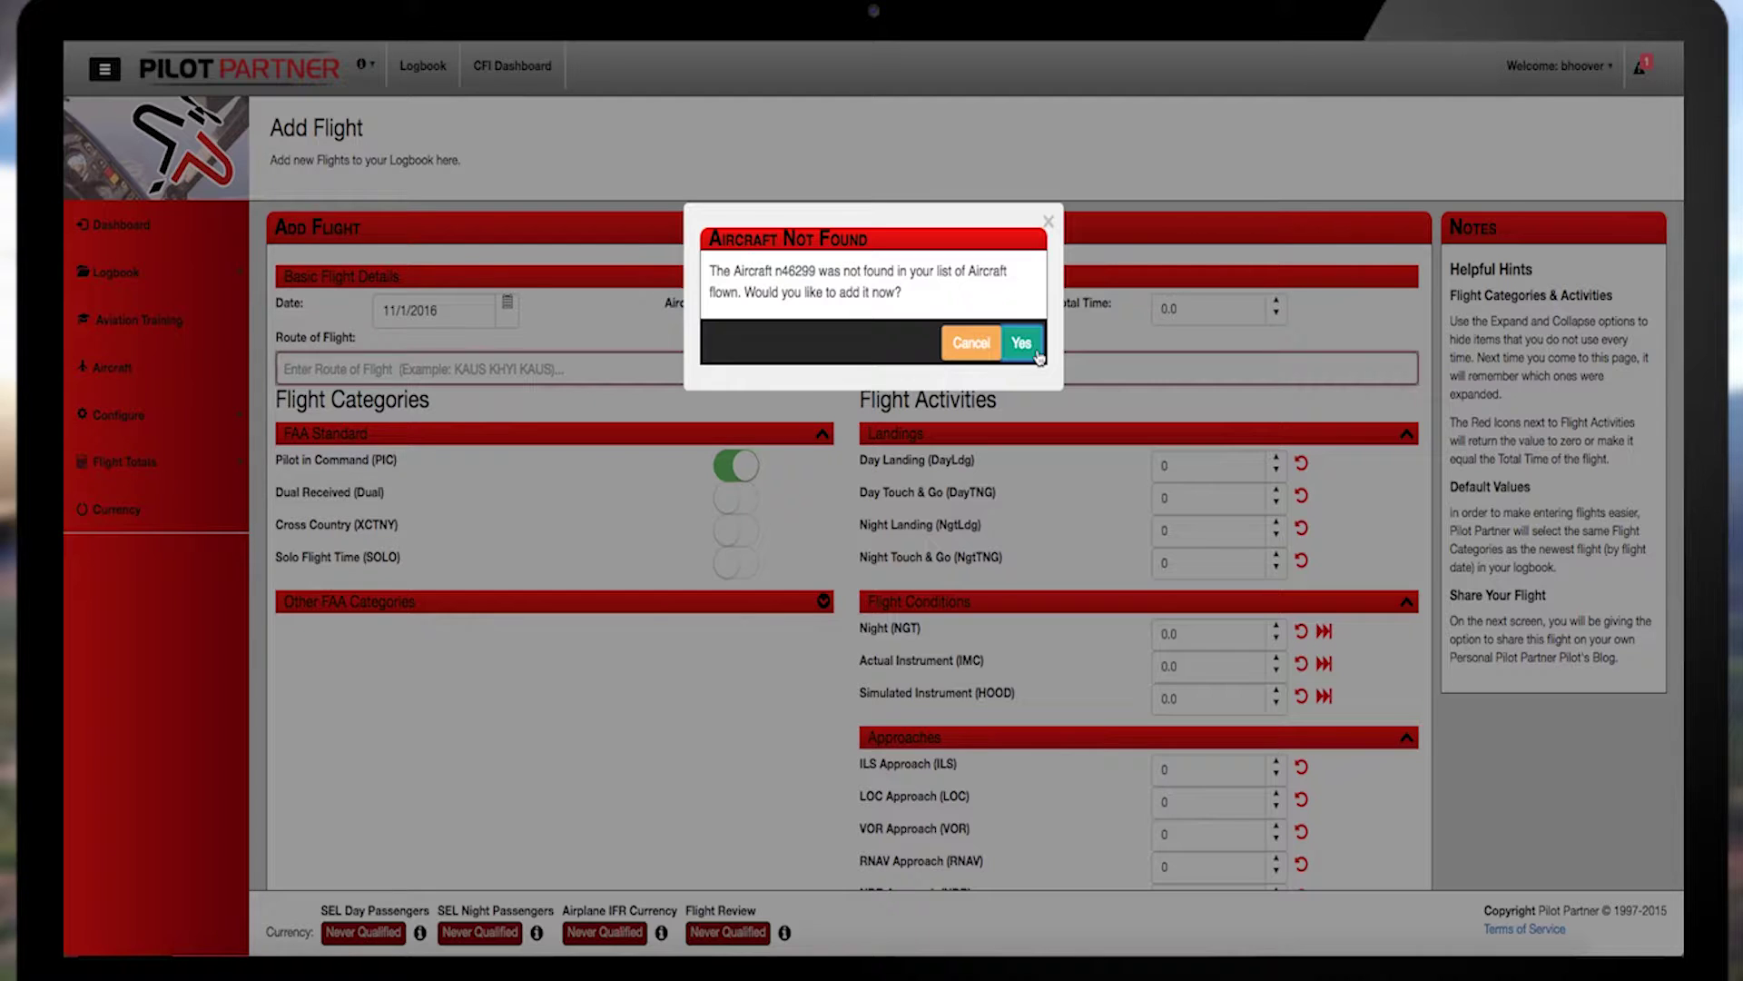
Add aircraft N46299 with Complex, Glass Cockpit and High Performance all left off.
click(1038, 354)
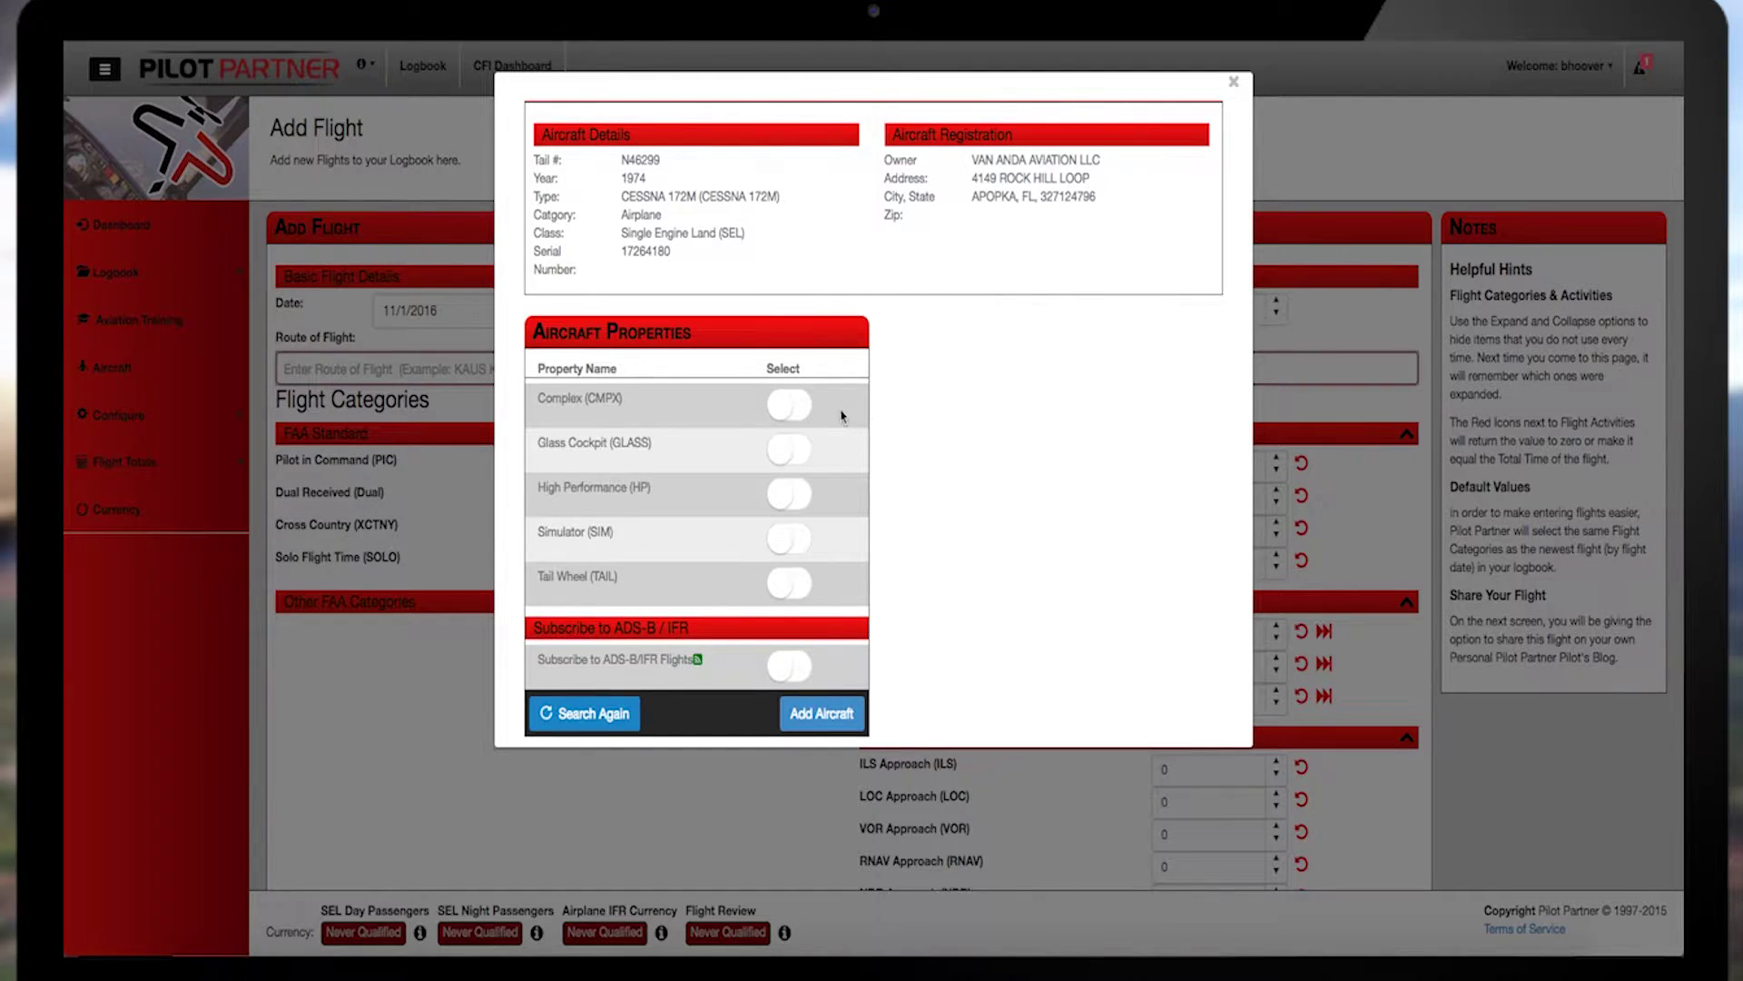
click(798, 404)
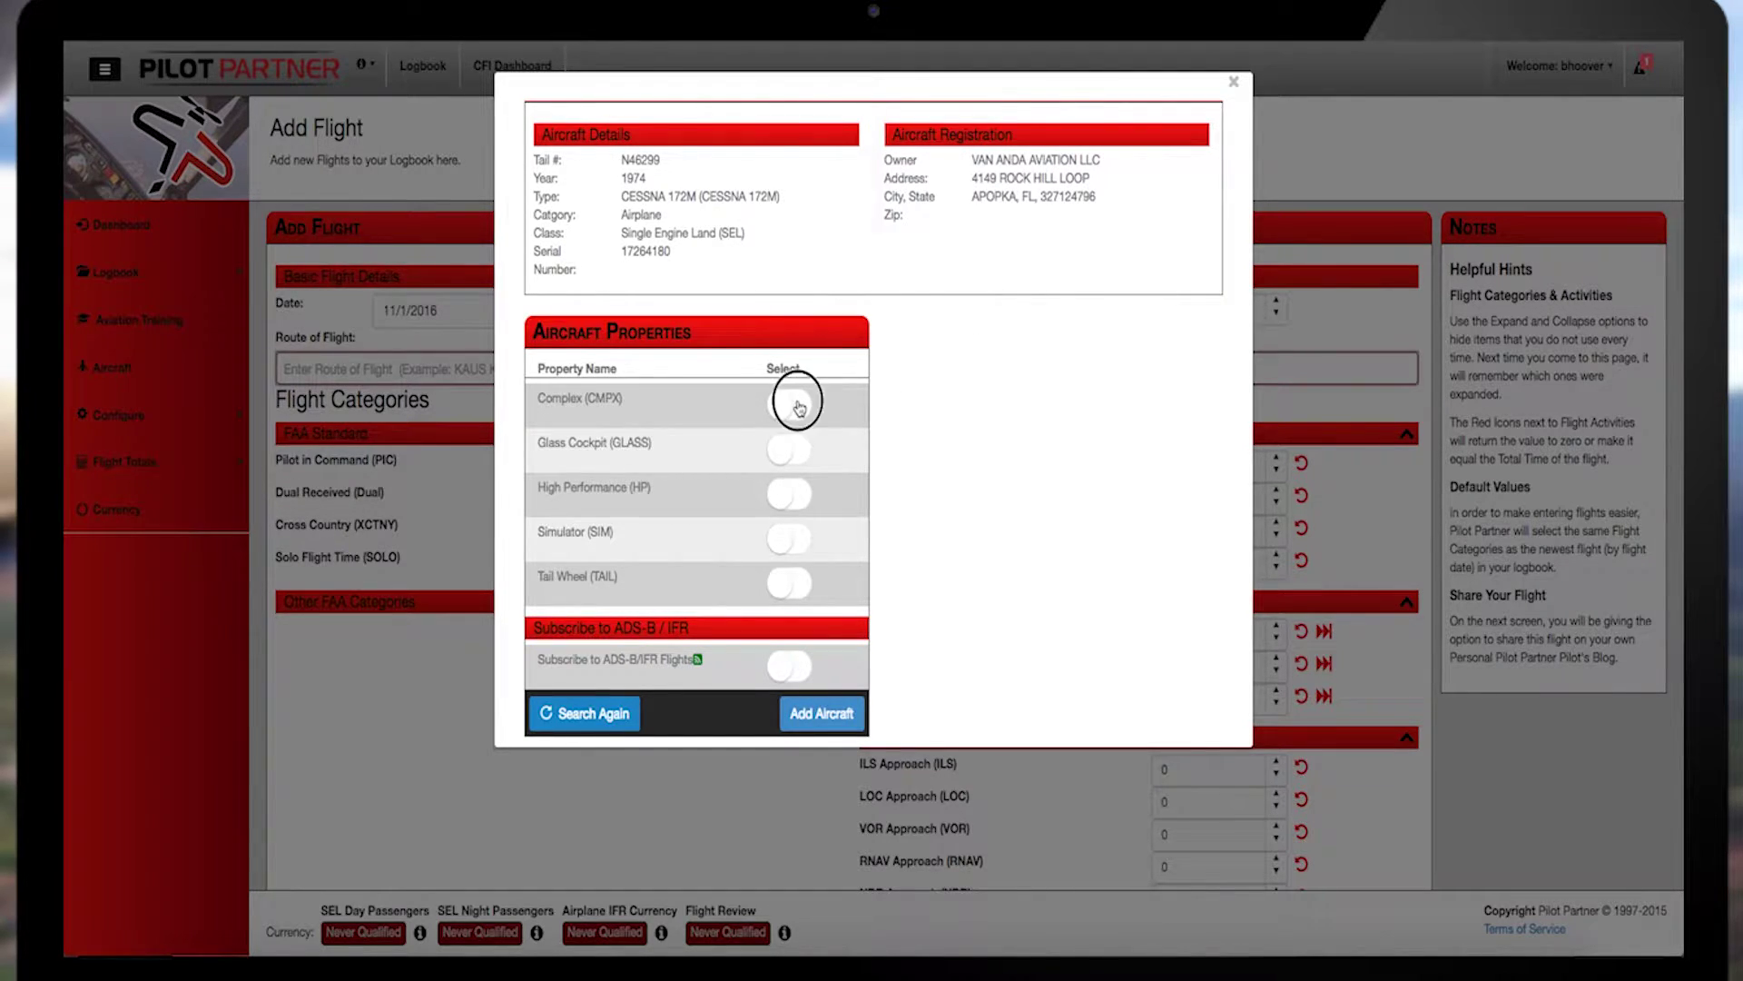
click(793, 449)
click(791, 493)
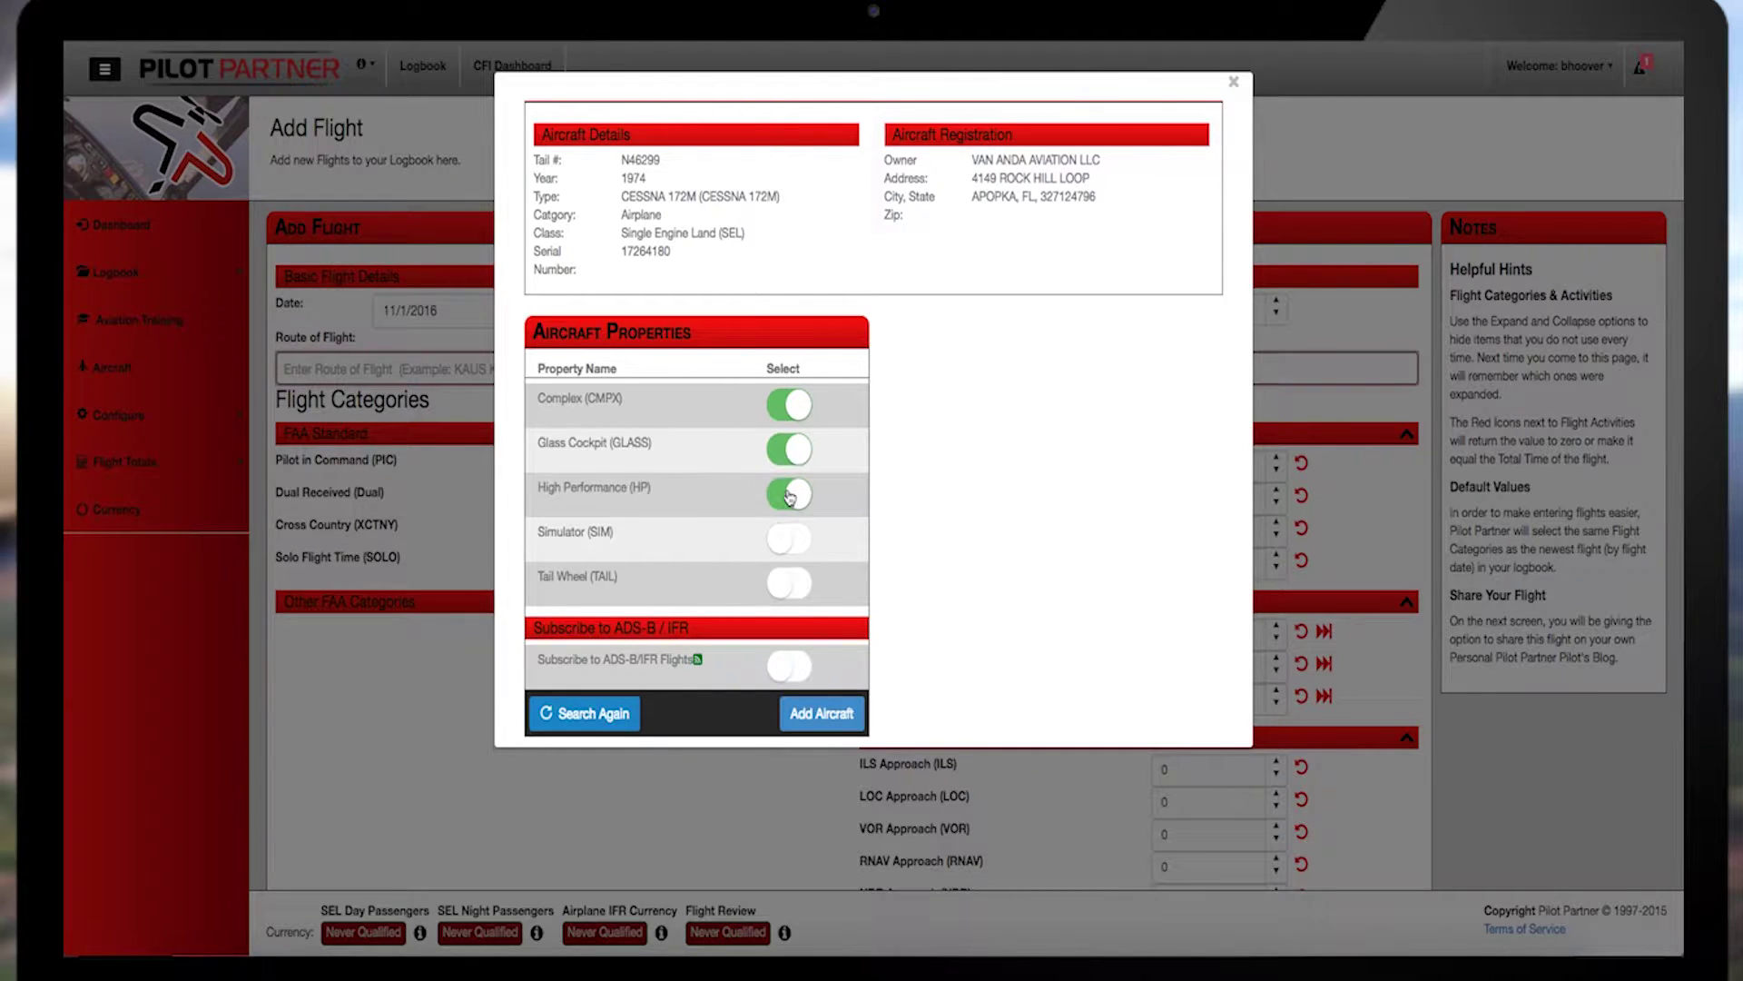
click(790, 493)
click(789, 459)
click(795, 403)
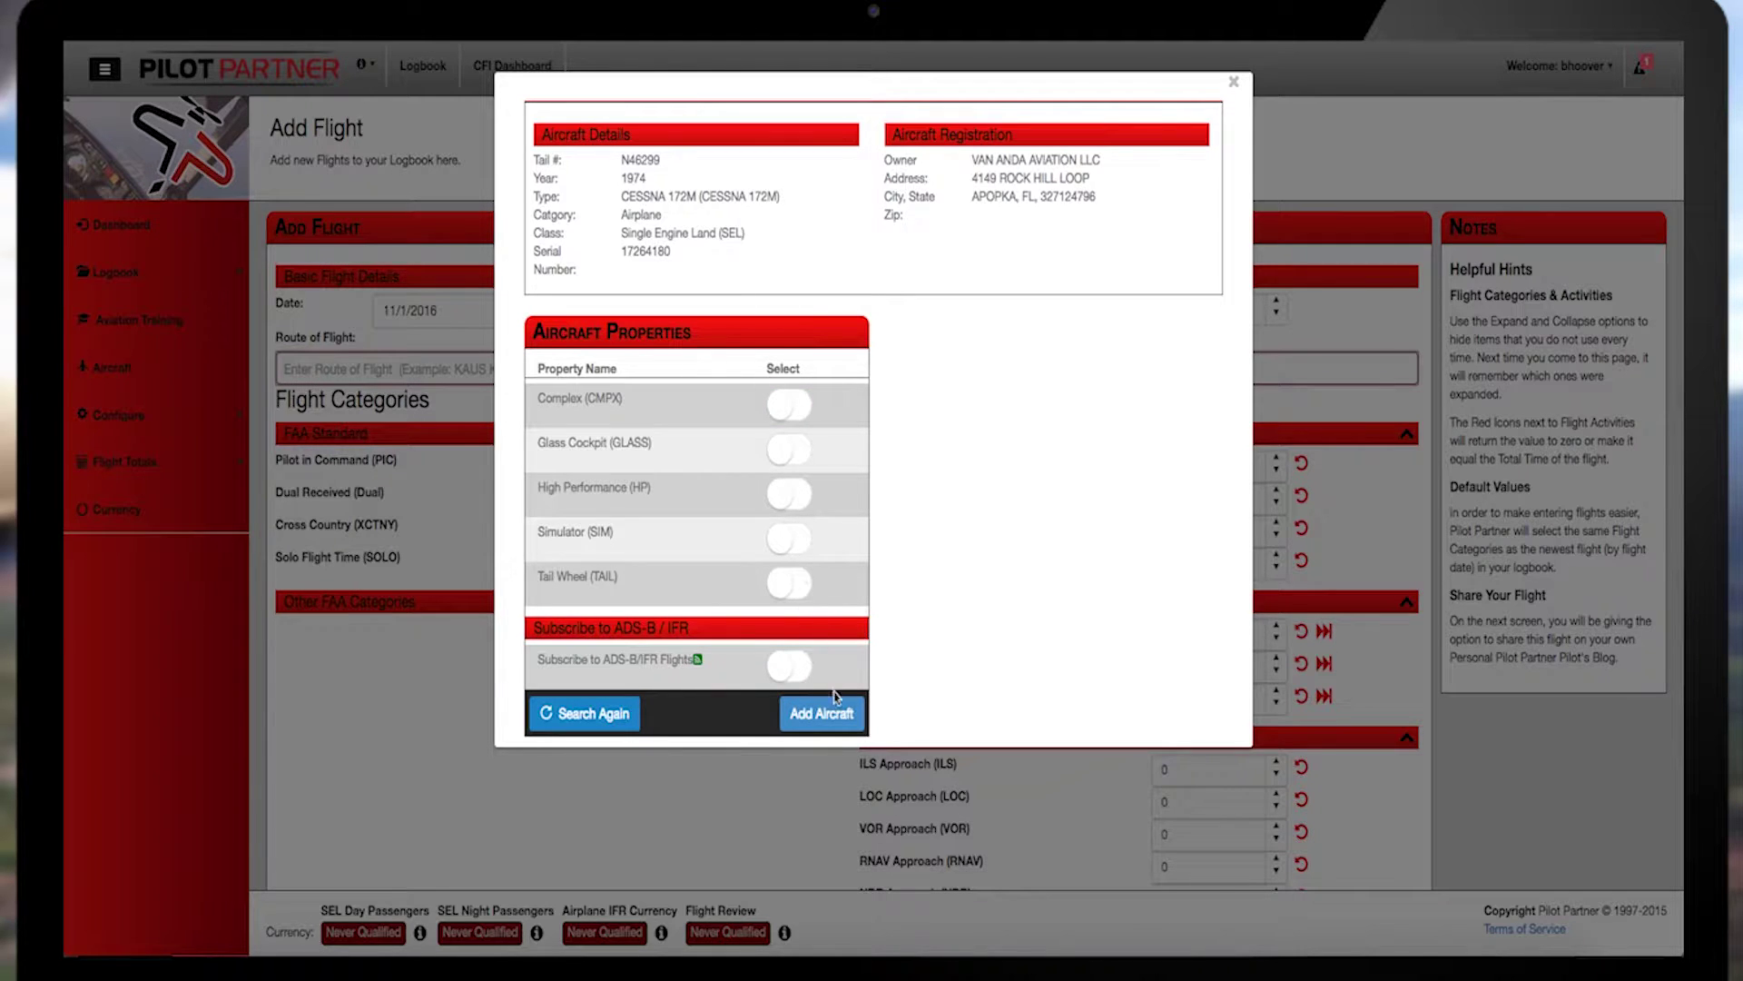
click(852, 722)
click(854, 727)
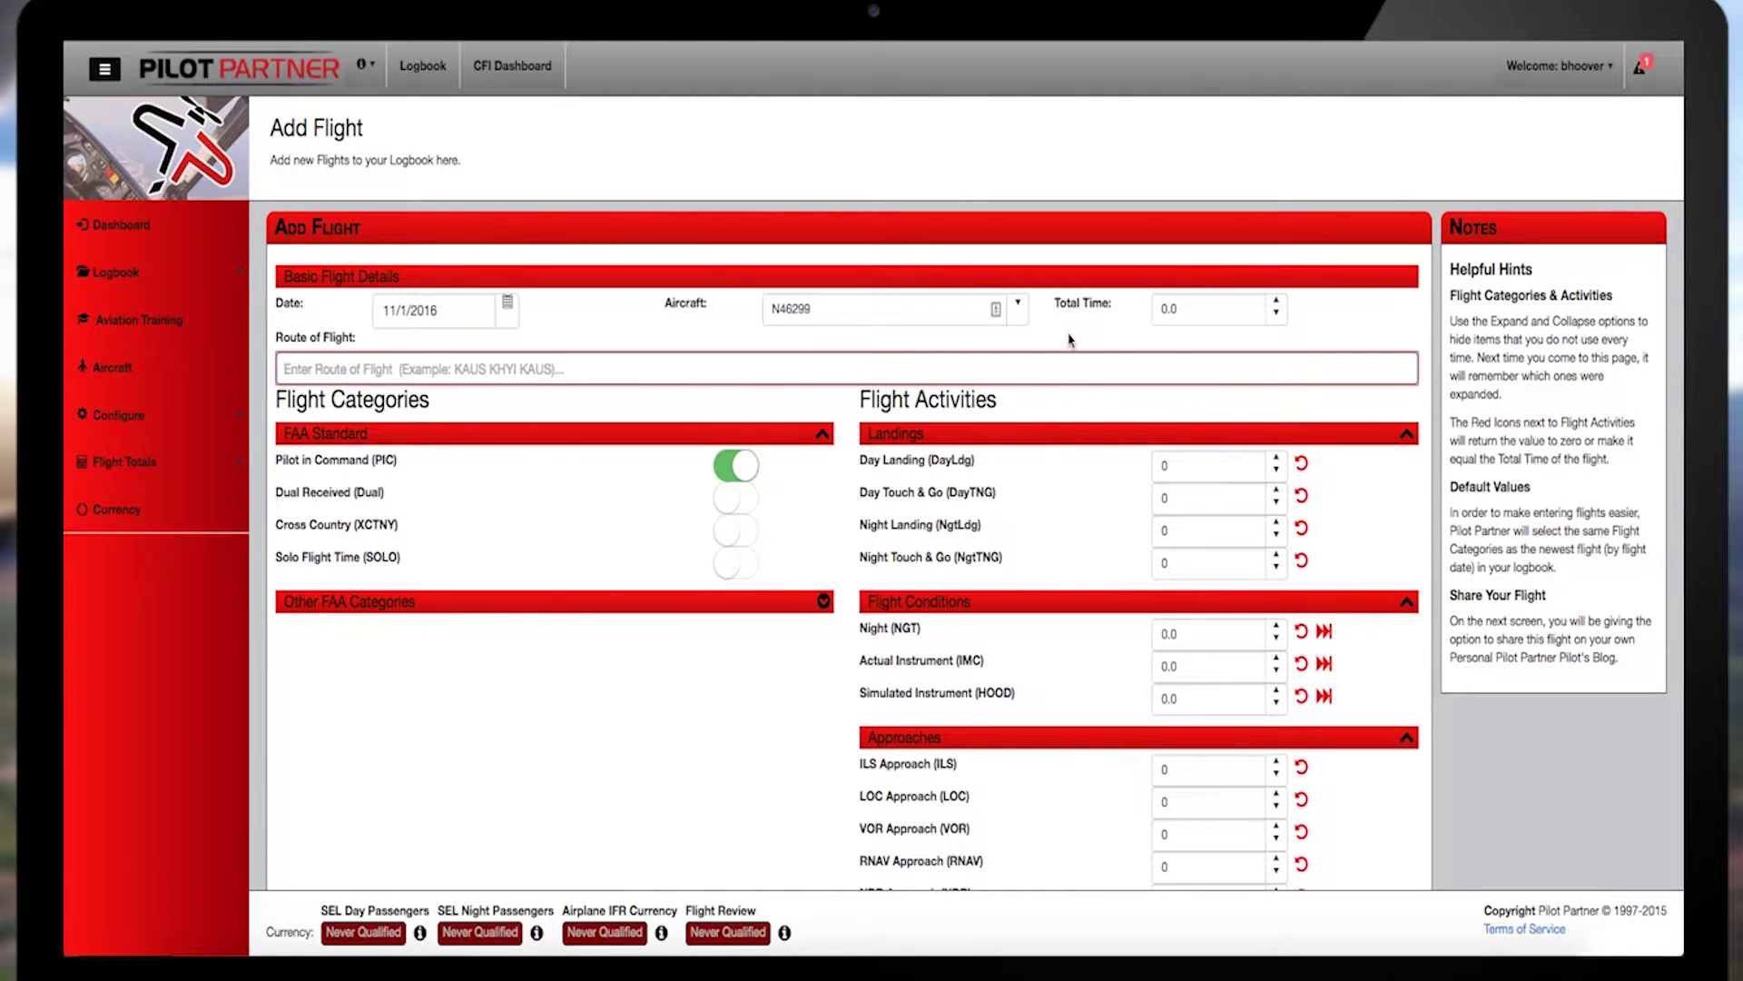
Select N46299 (172M) as the flight's aircraft and log 1.9 hours total time.
click(1018, 311)
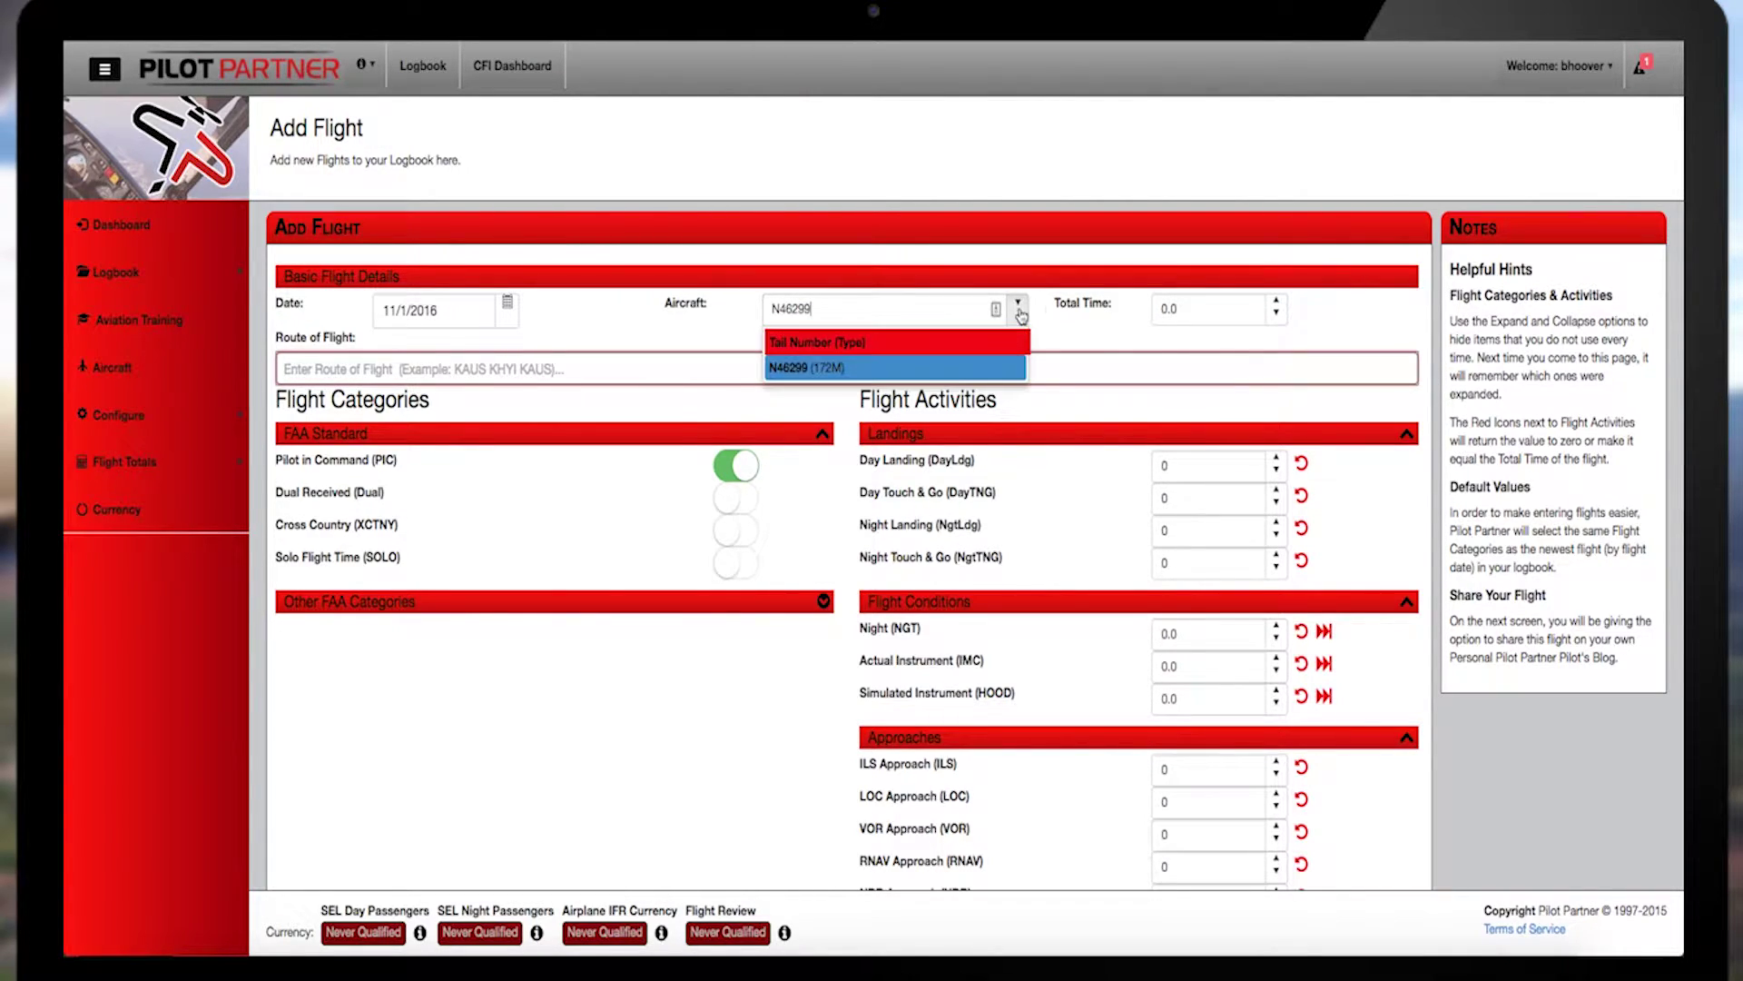
click(990, 368)
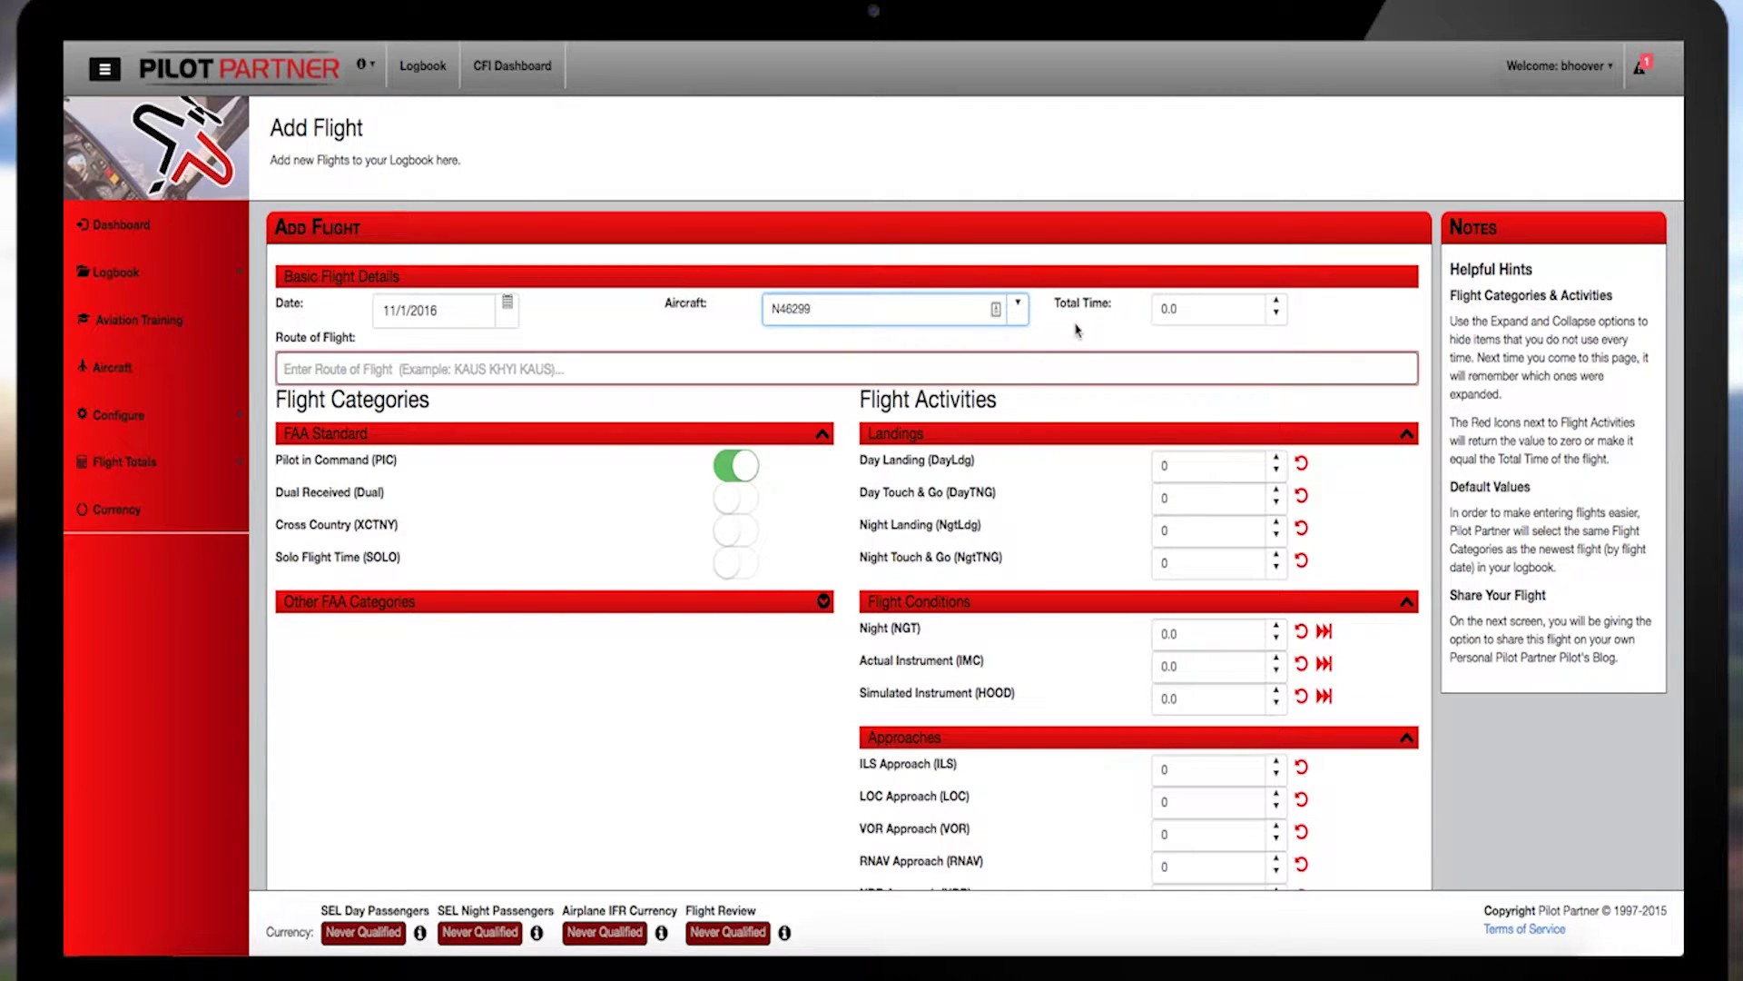
click(1253, 315)
text(1)
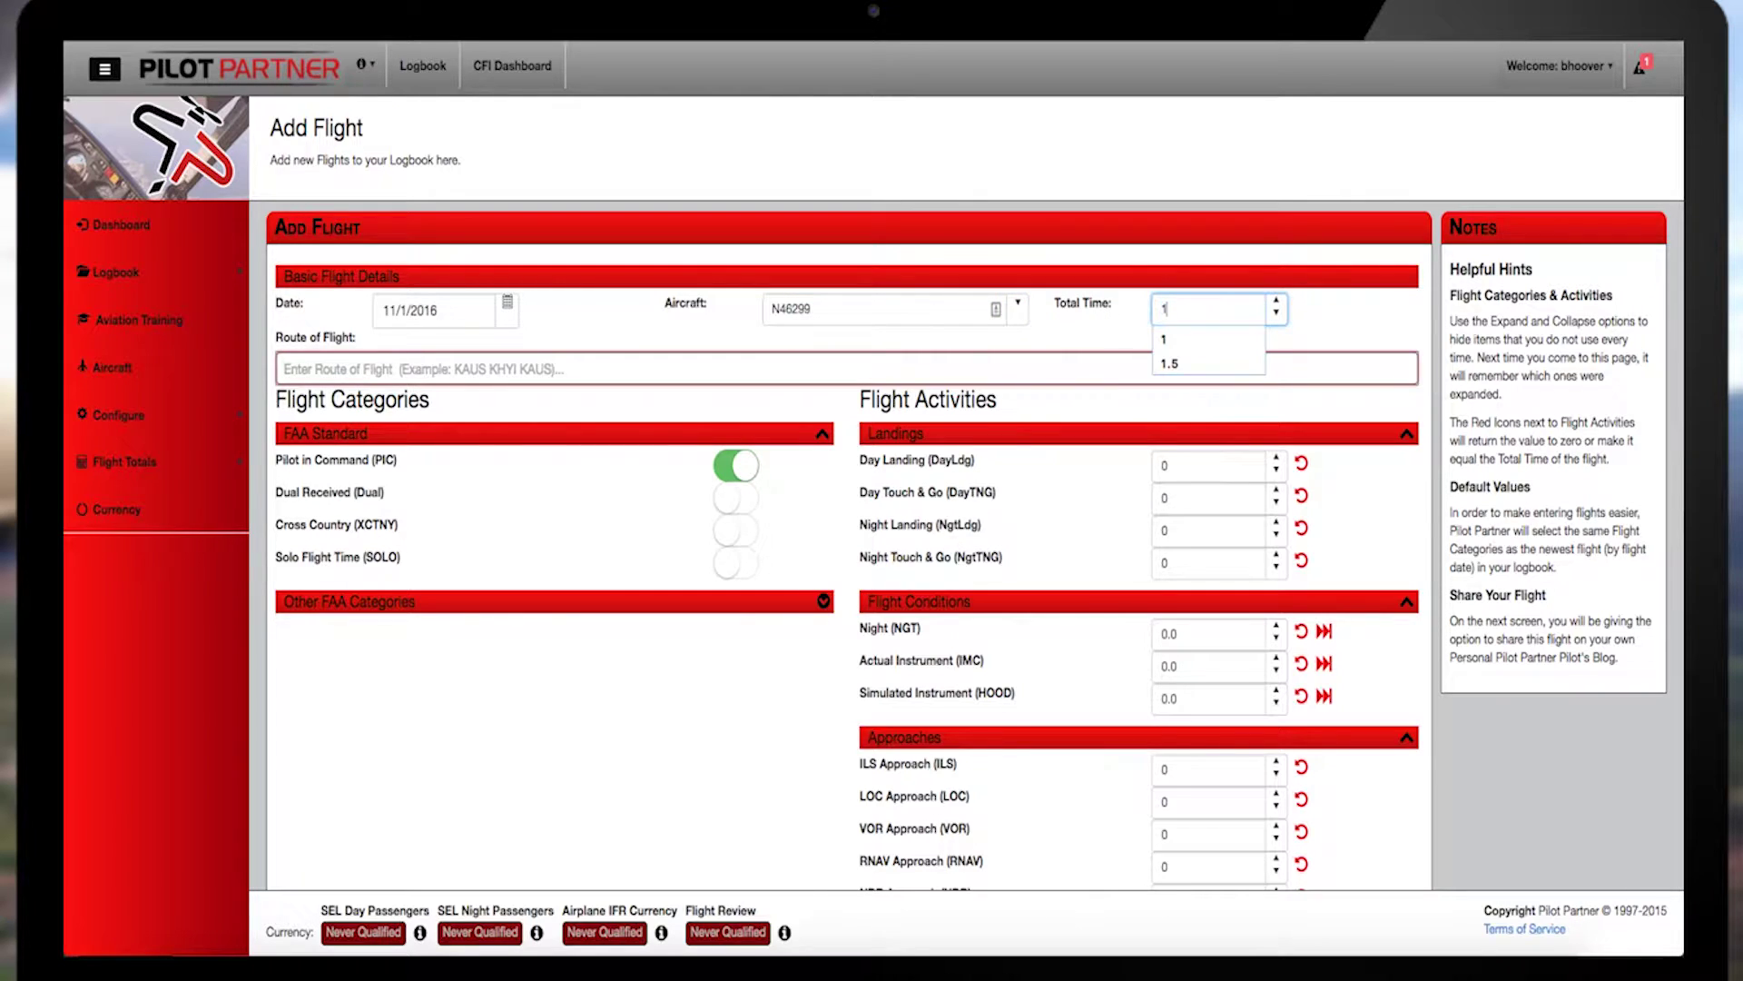
text(.9)
key(Tab)
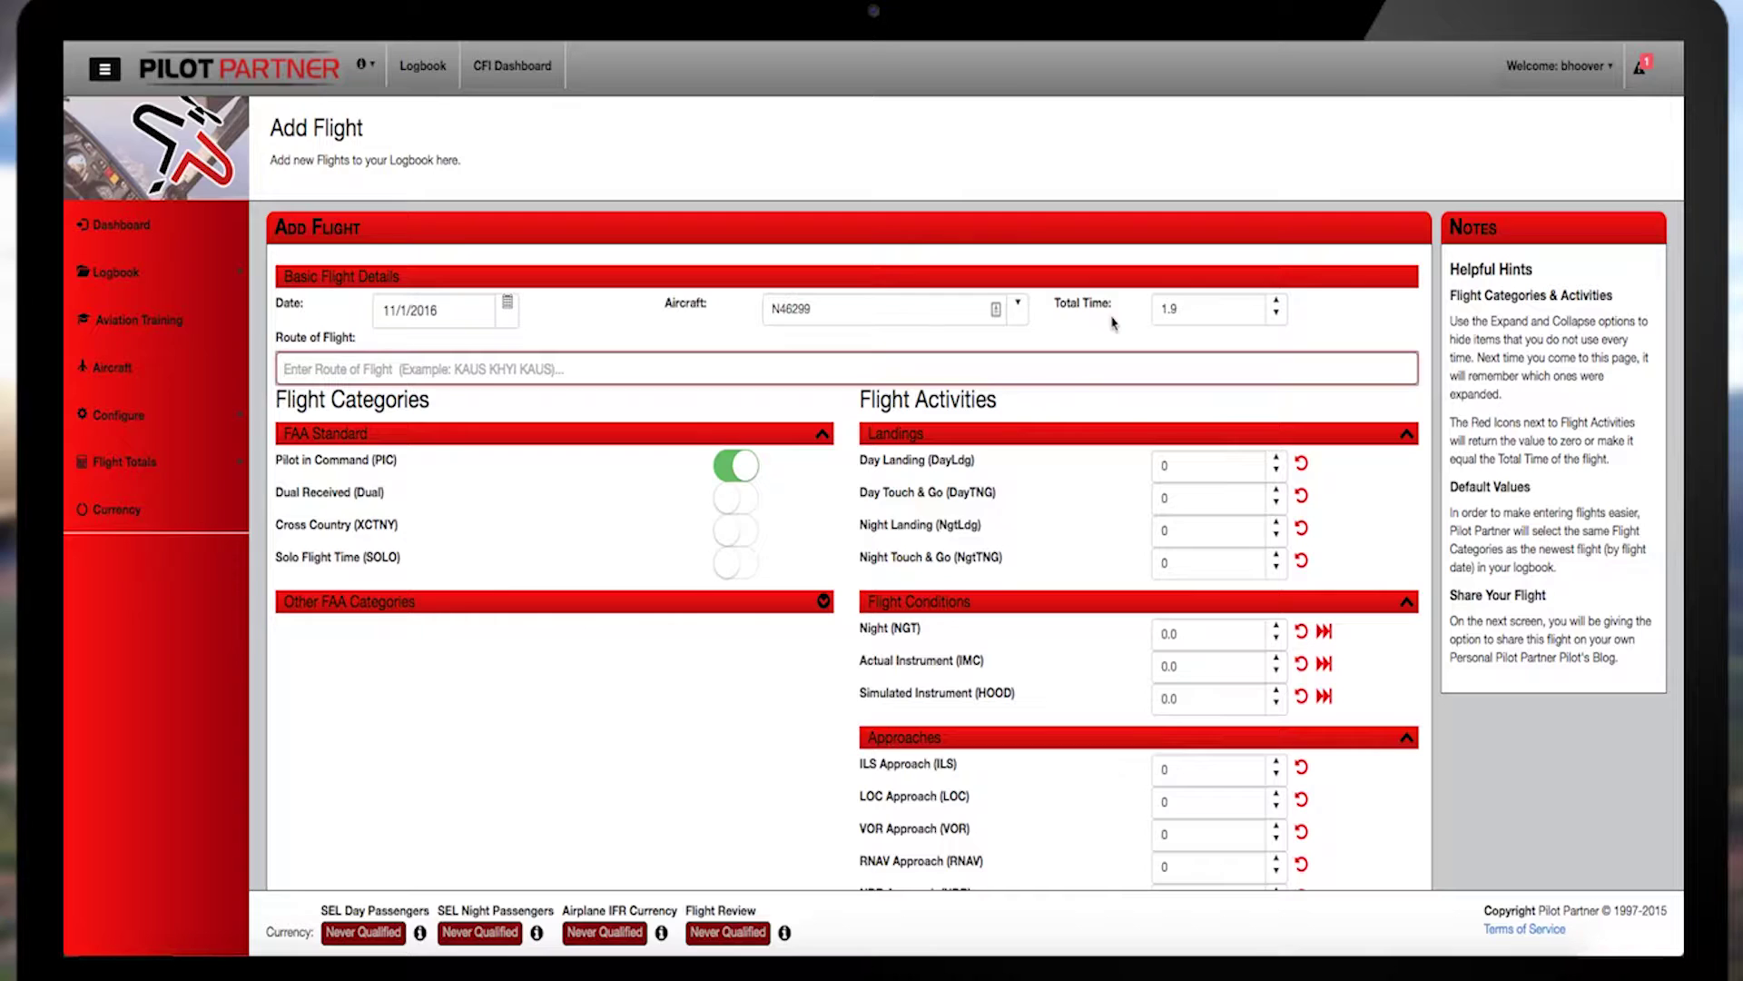
text(kp)
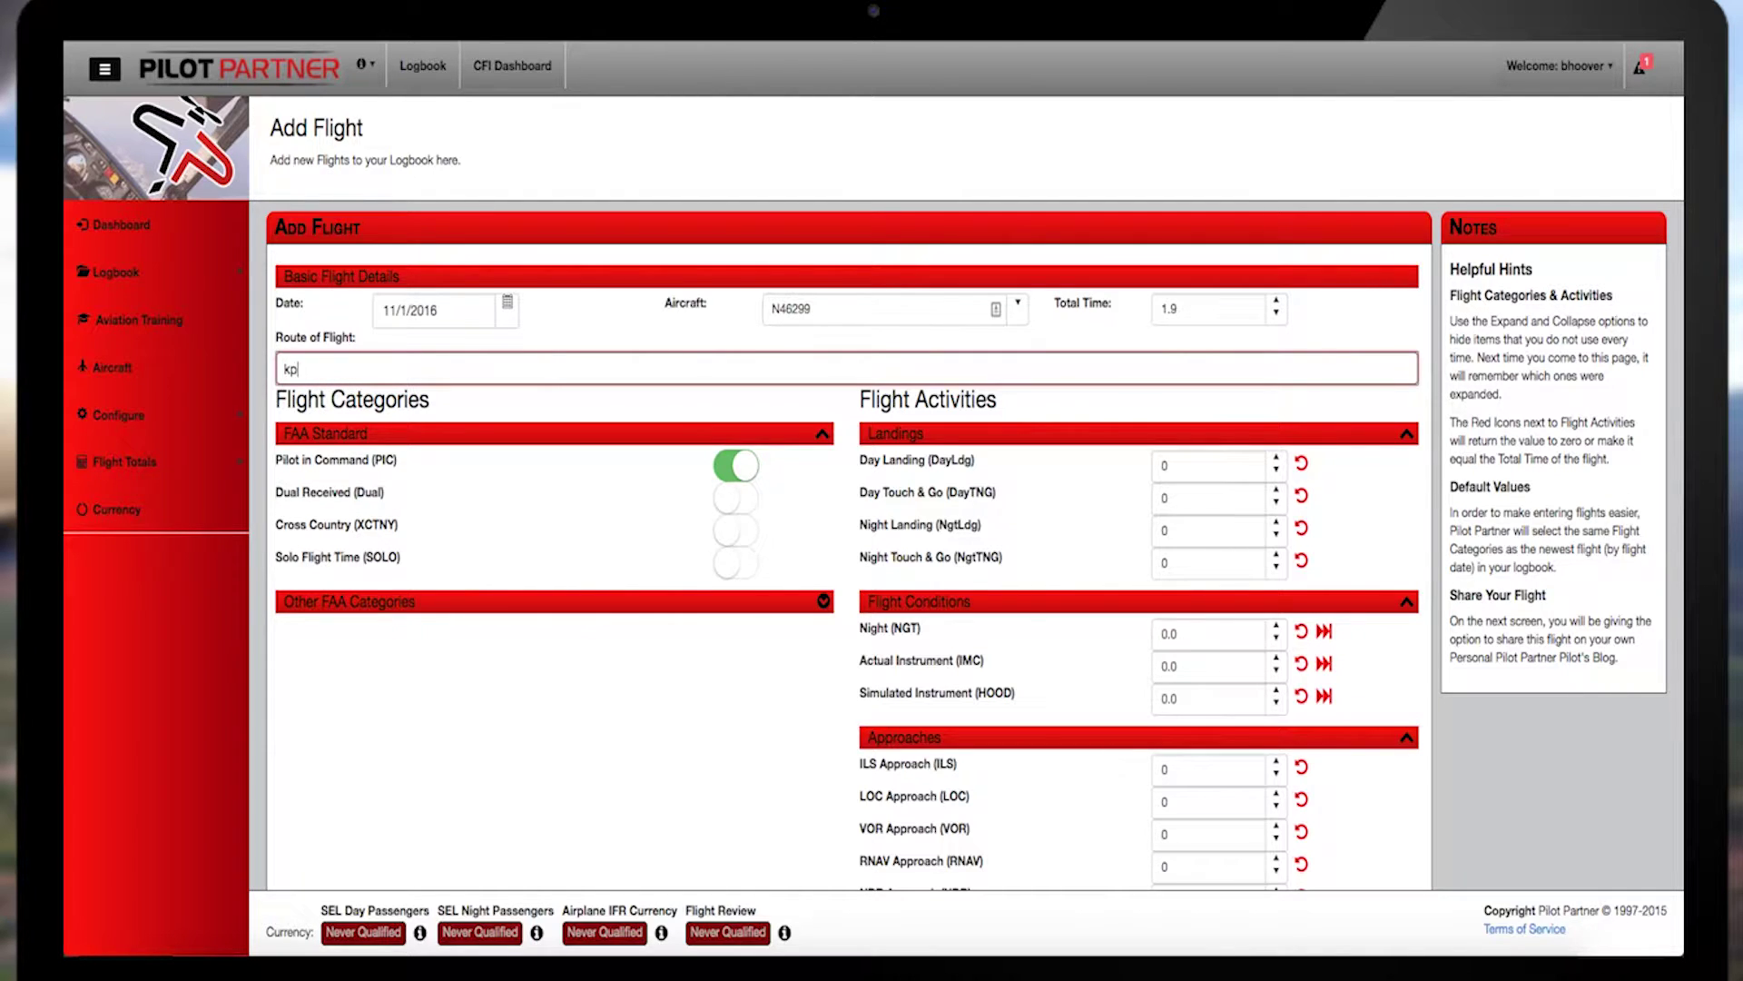
text(ia)
key(Return)
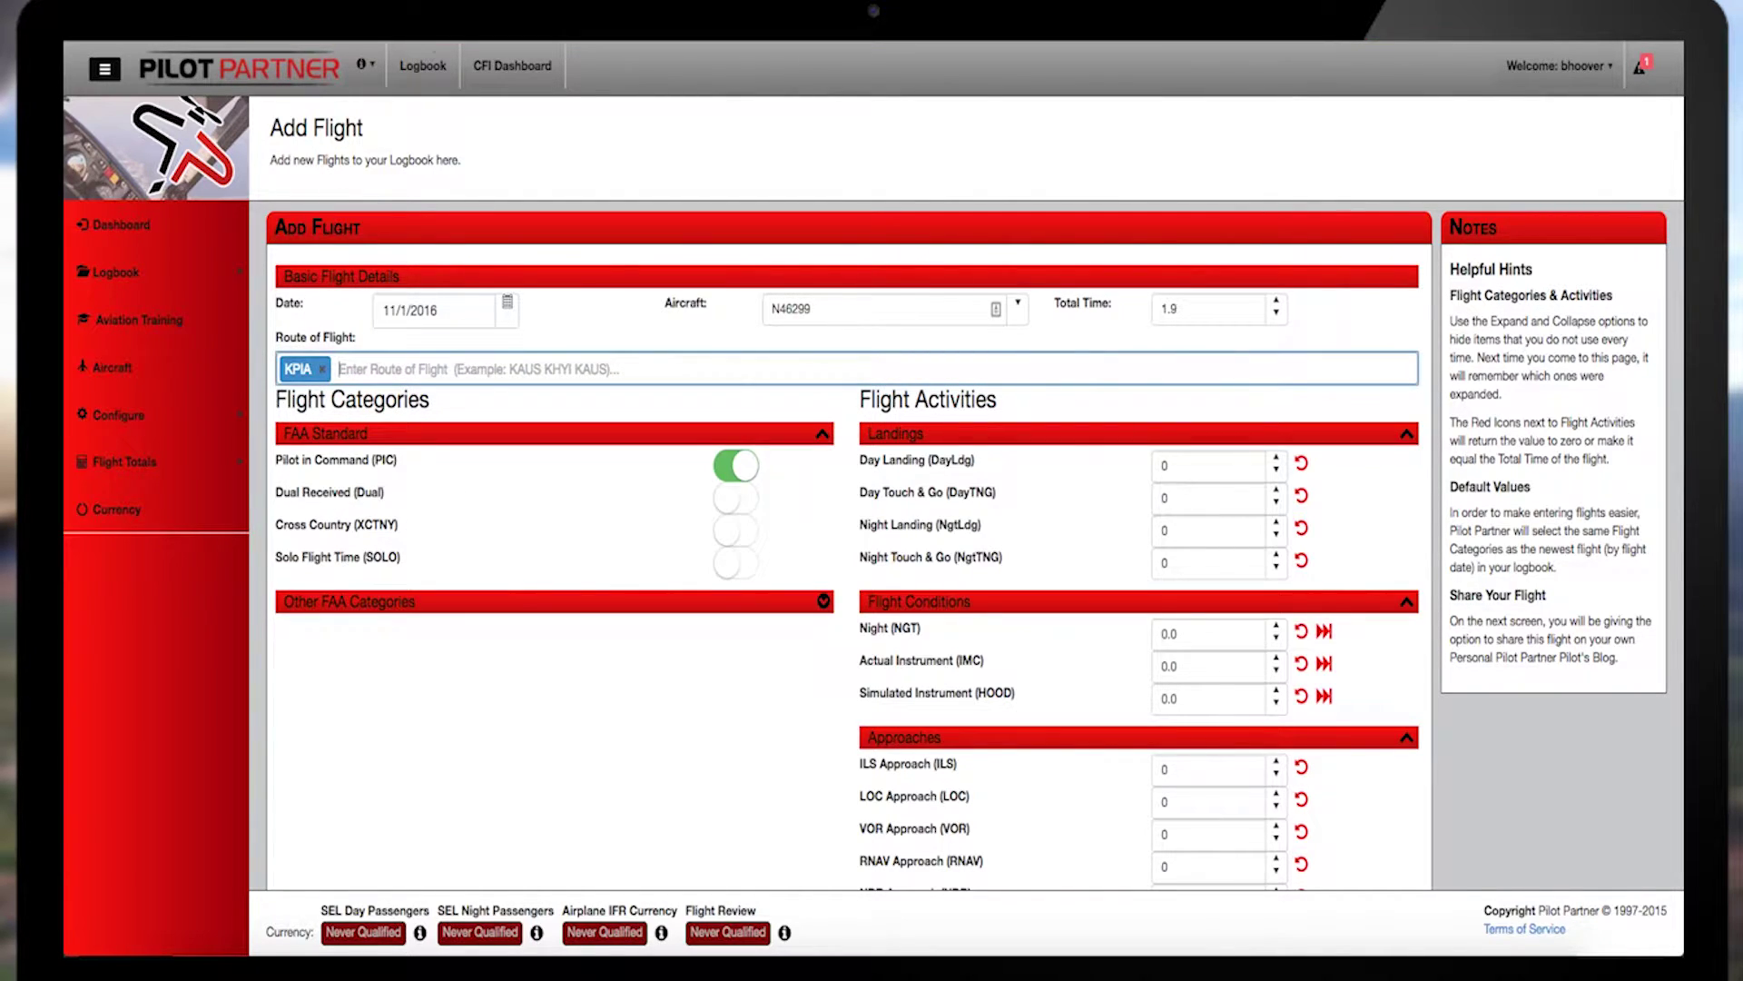
text(kads)
key(Return)
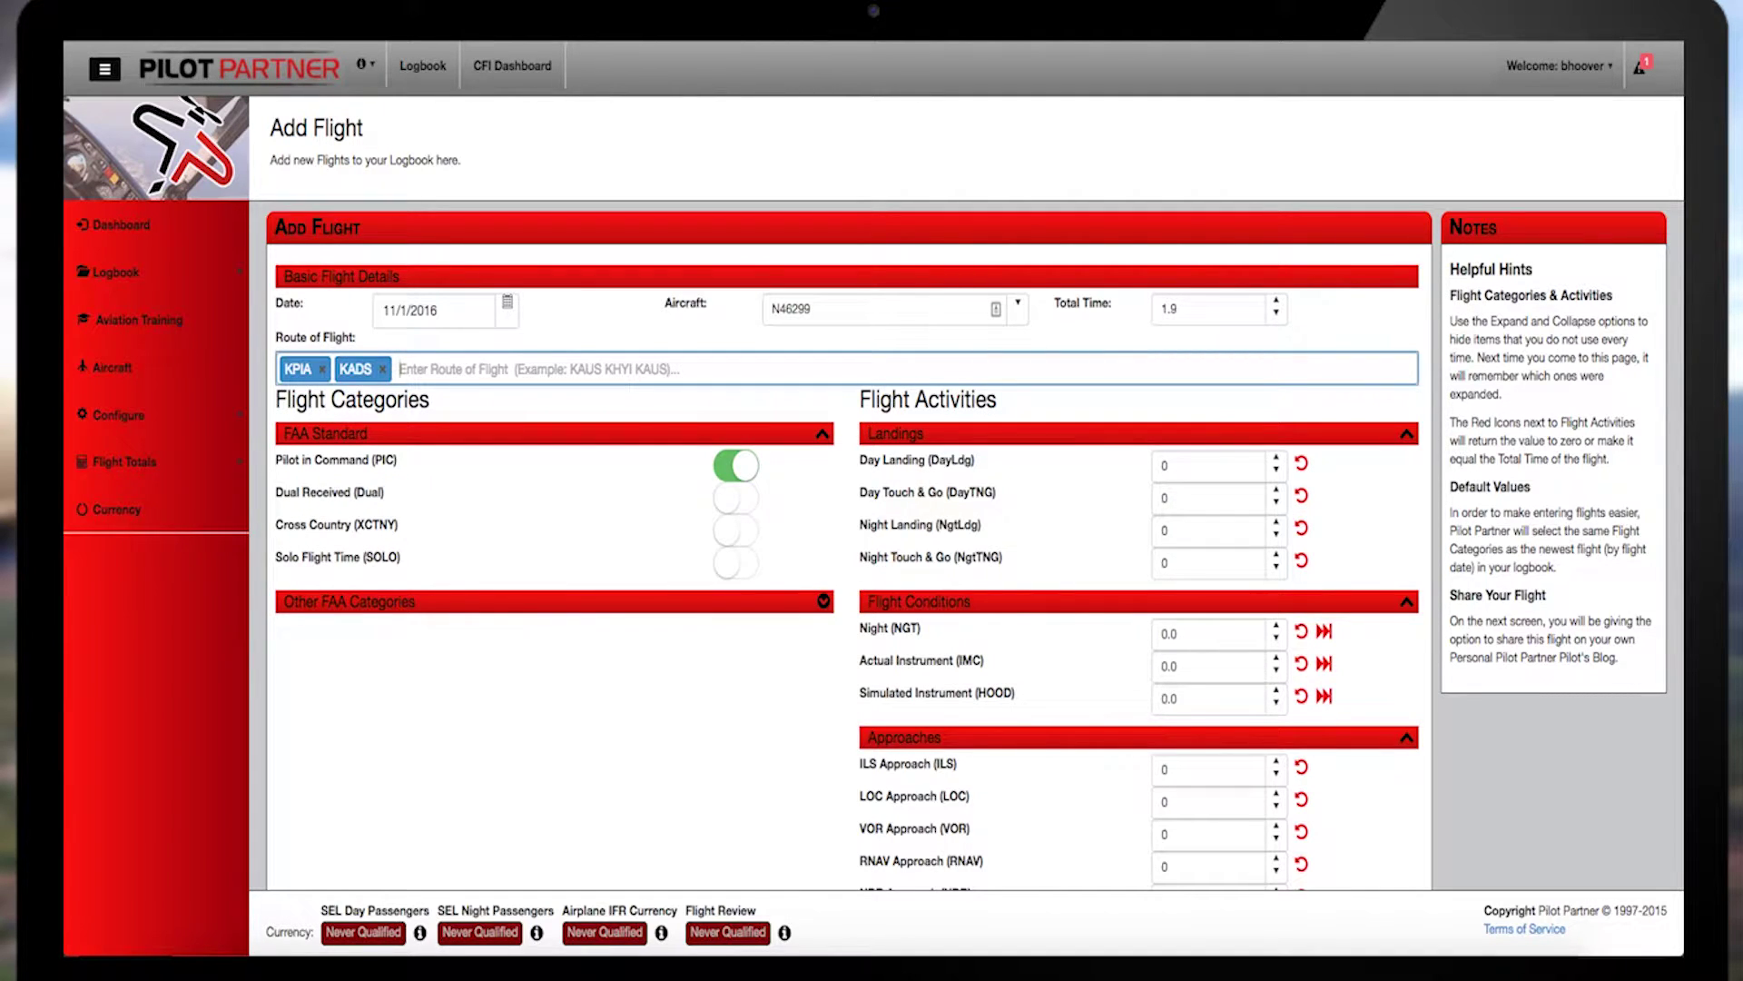
text(x59)
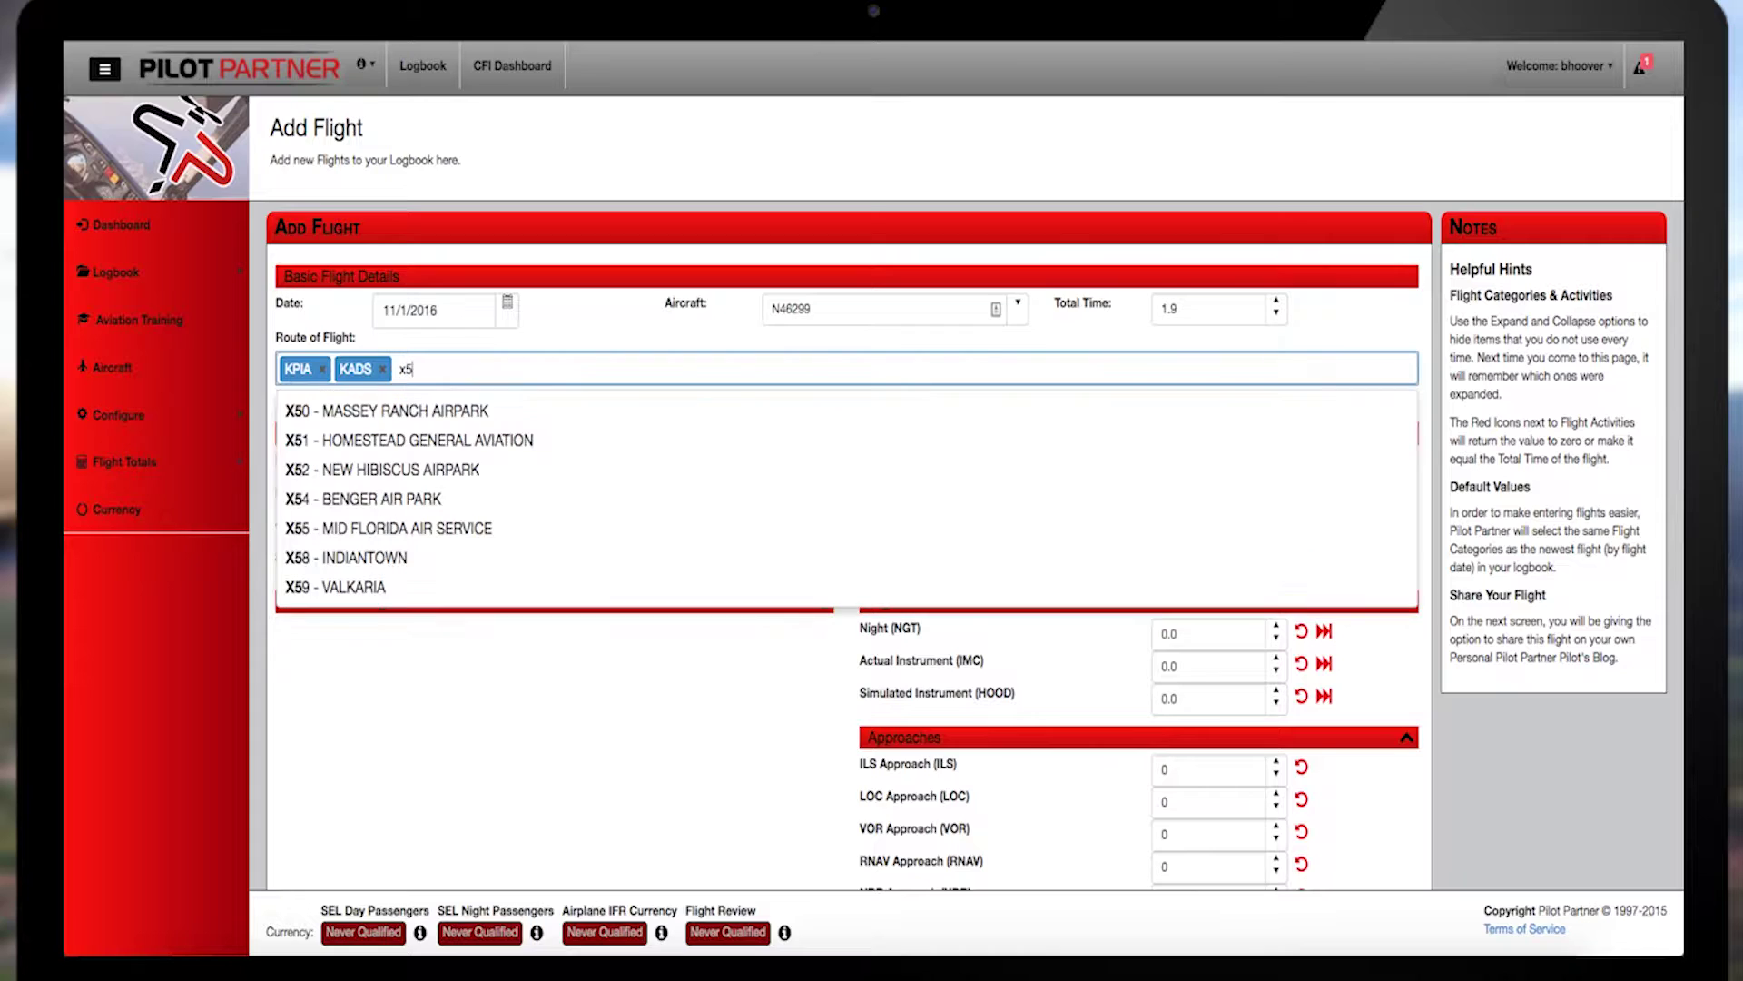
click(1163, 465)
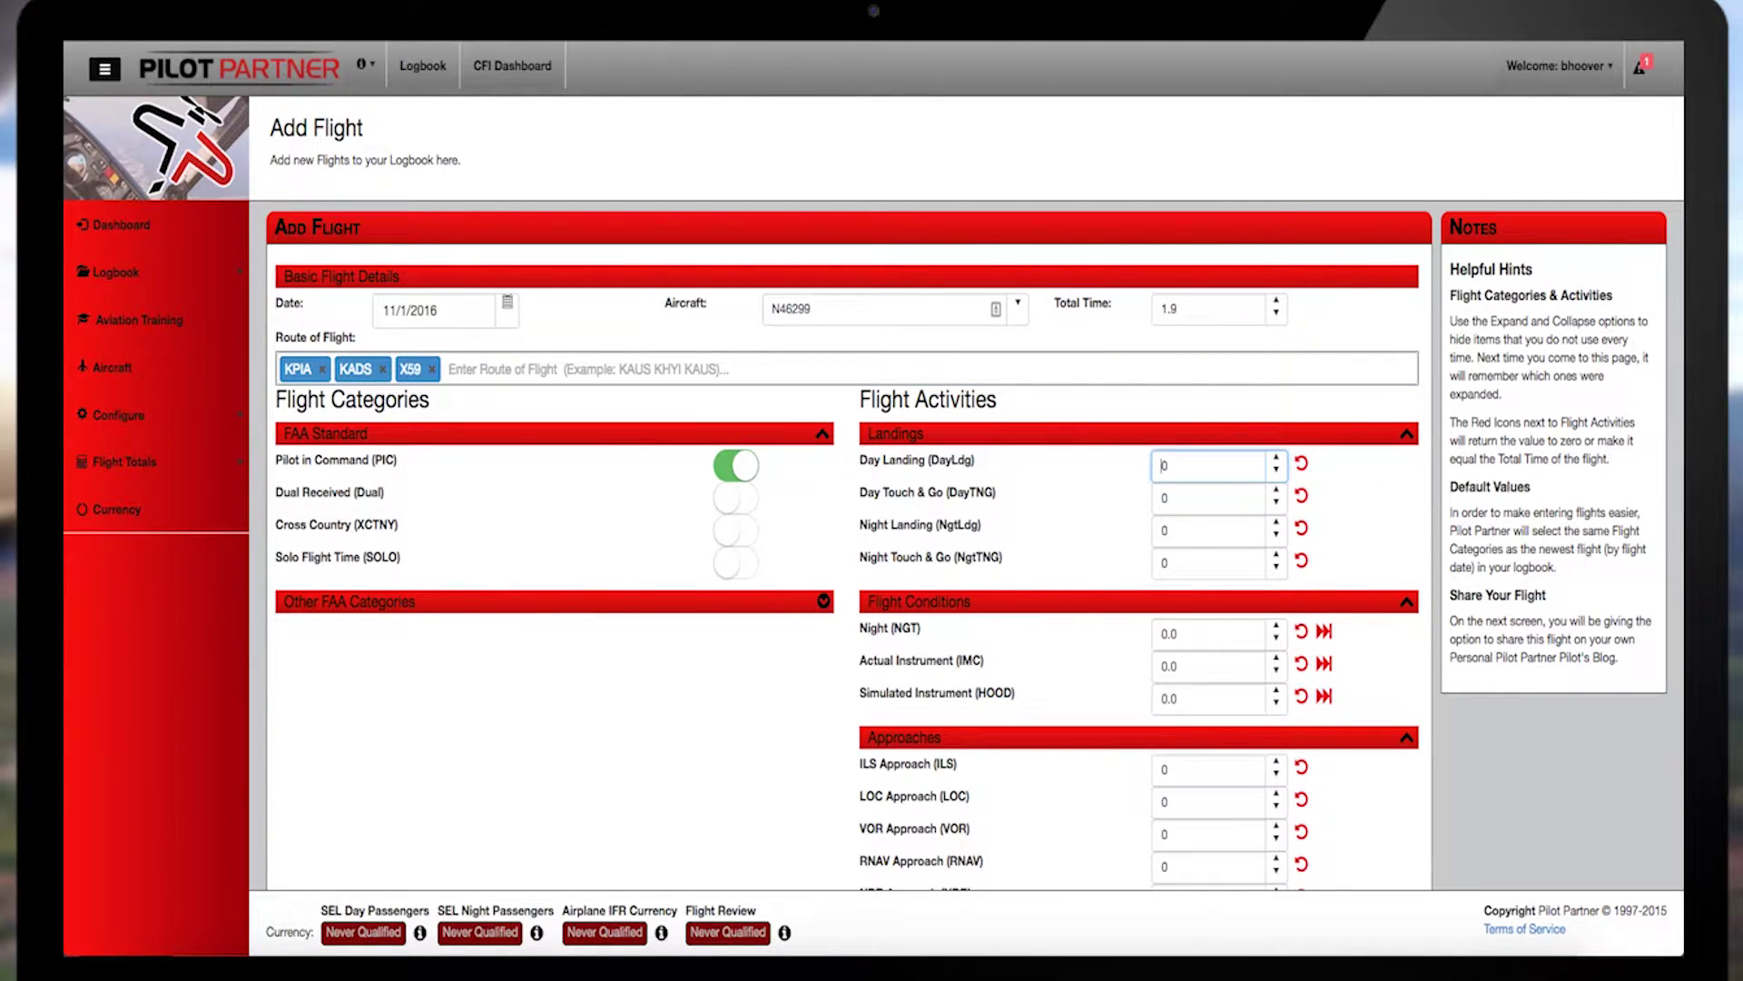
click(432, 369)
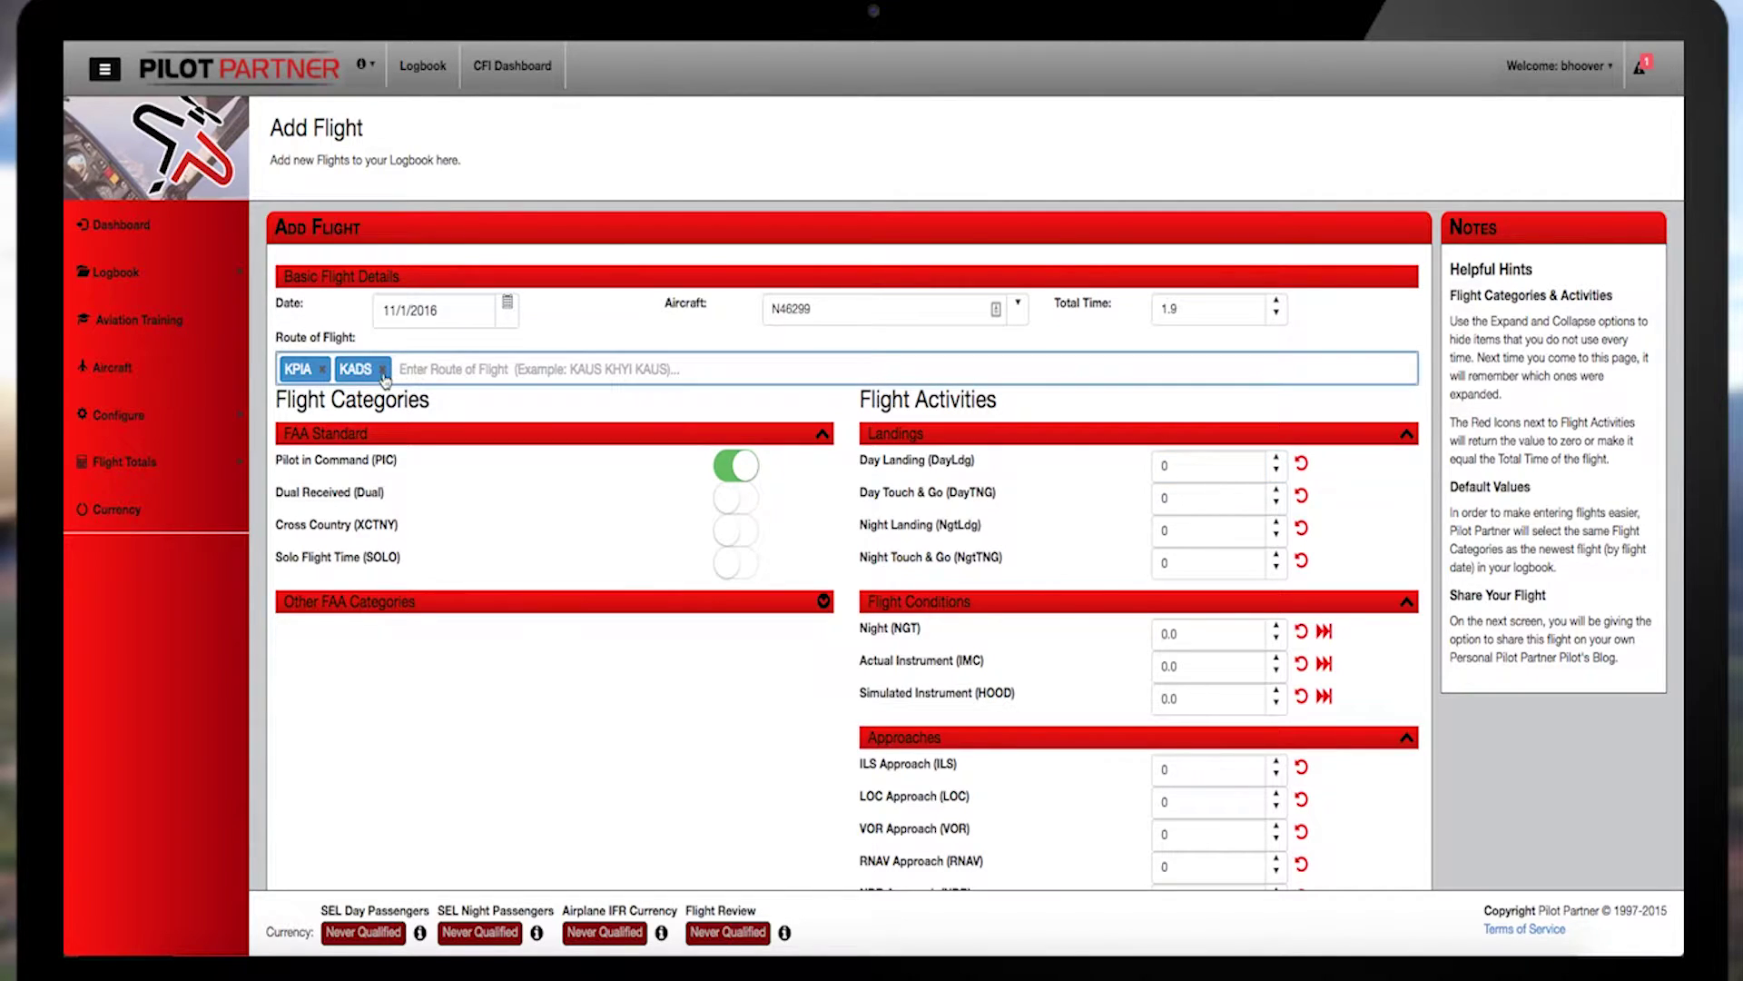
click(382, 371)
Replace KPIA with the route KPWK, KRFD, KMWC, KPWK.
click(321, 369)
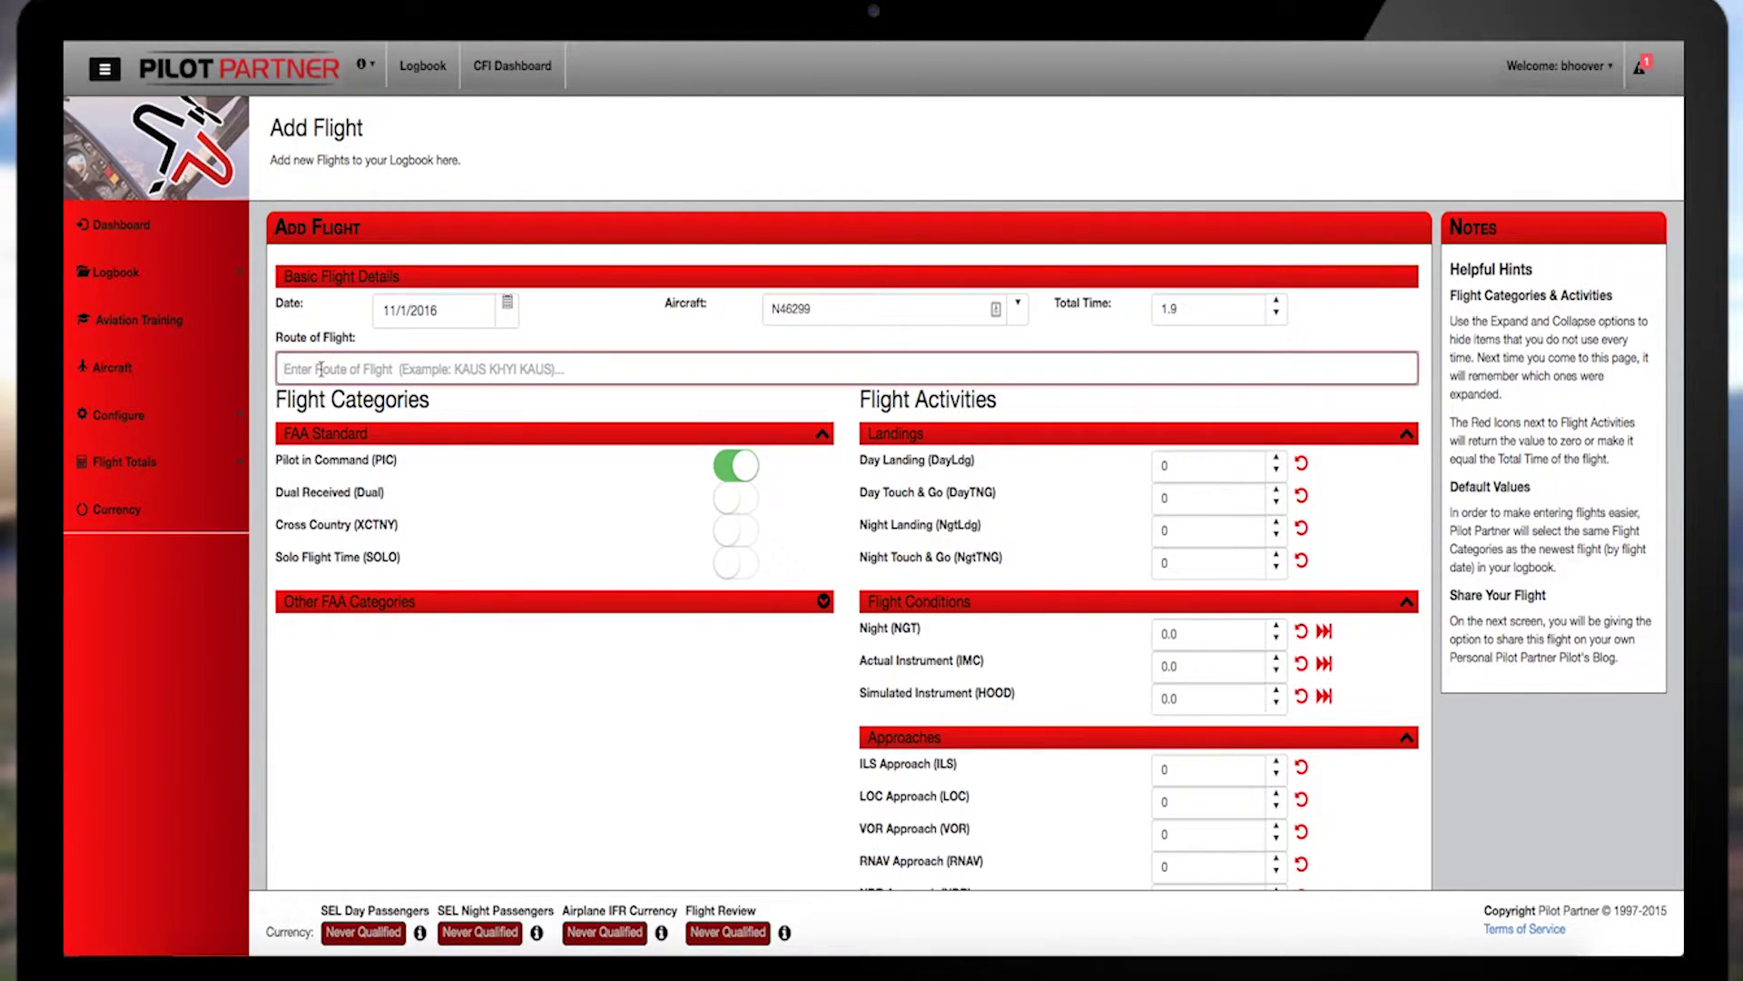
text(kpwk)
key(Return)
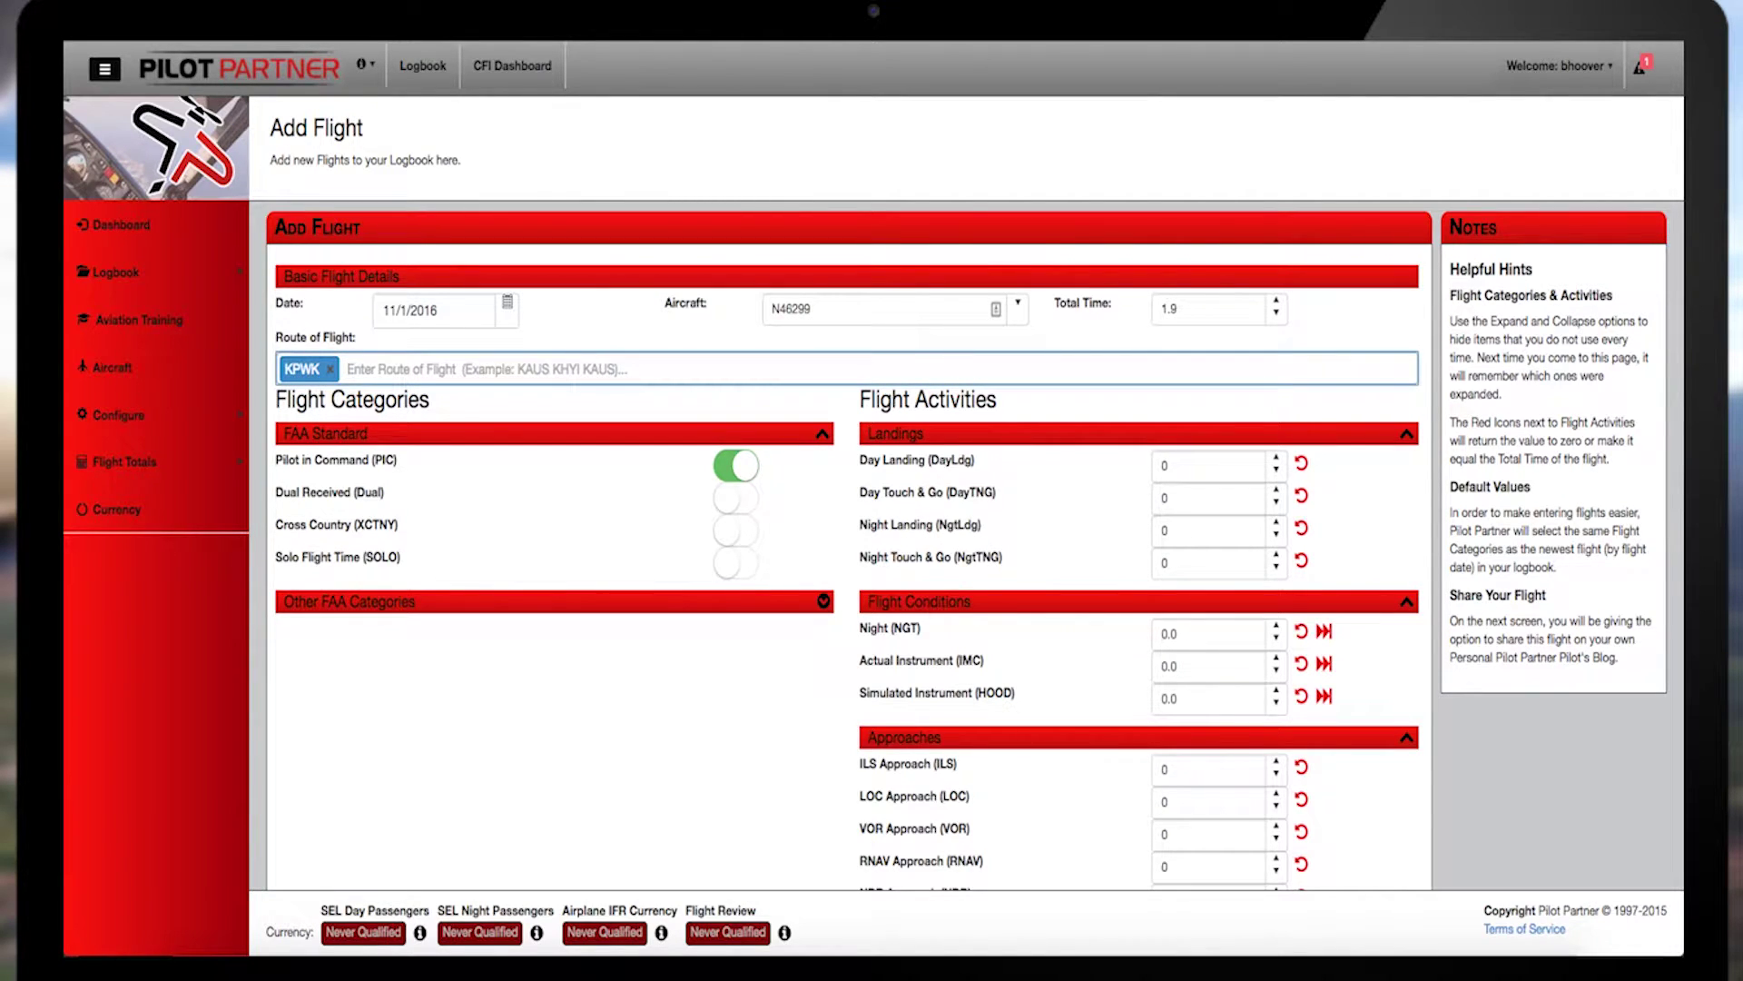
text(k)
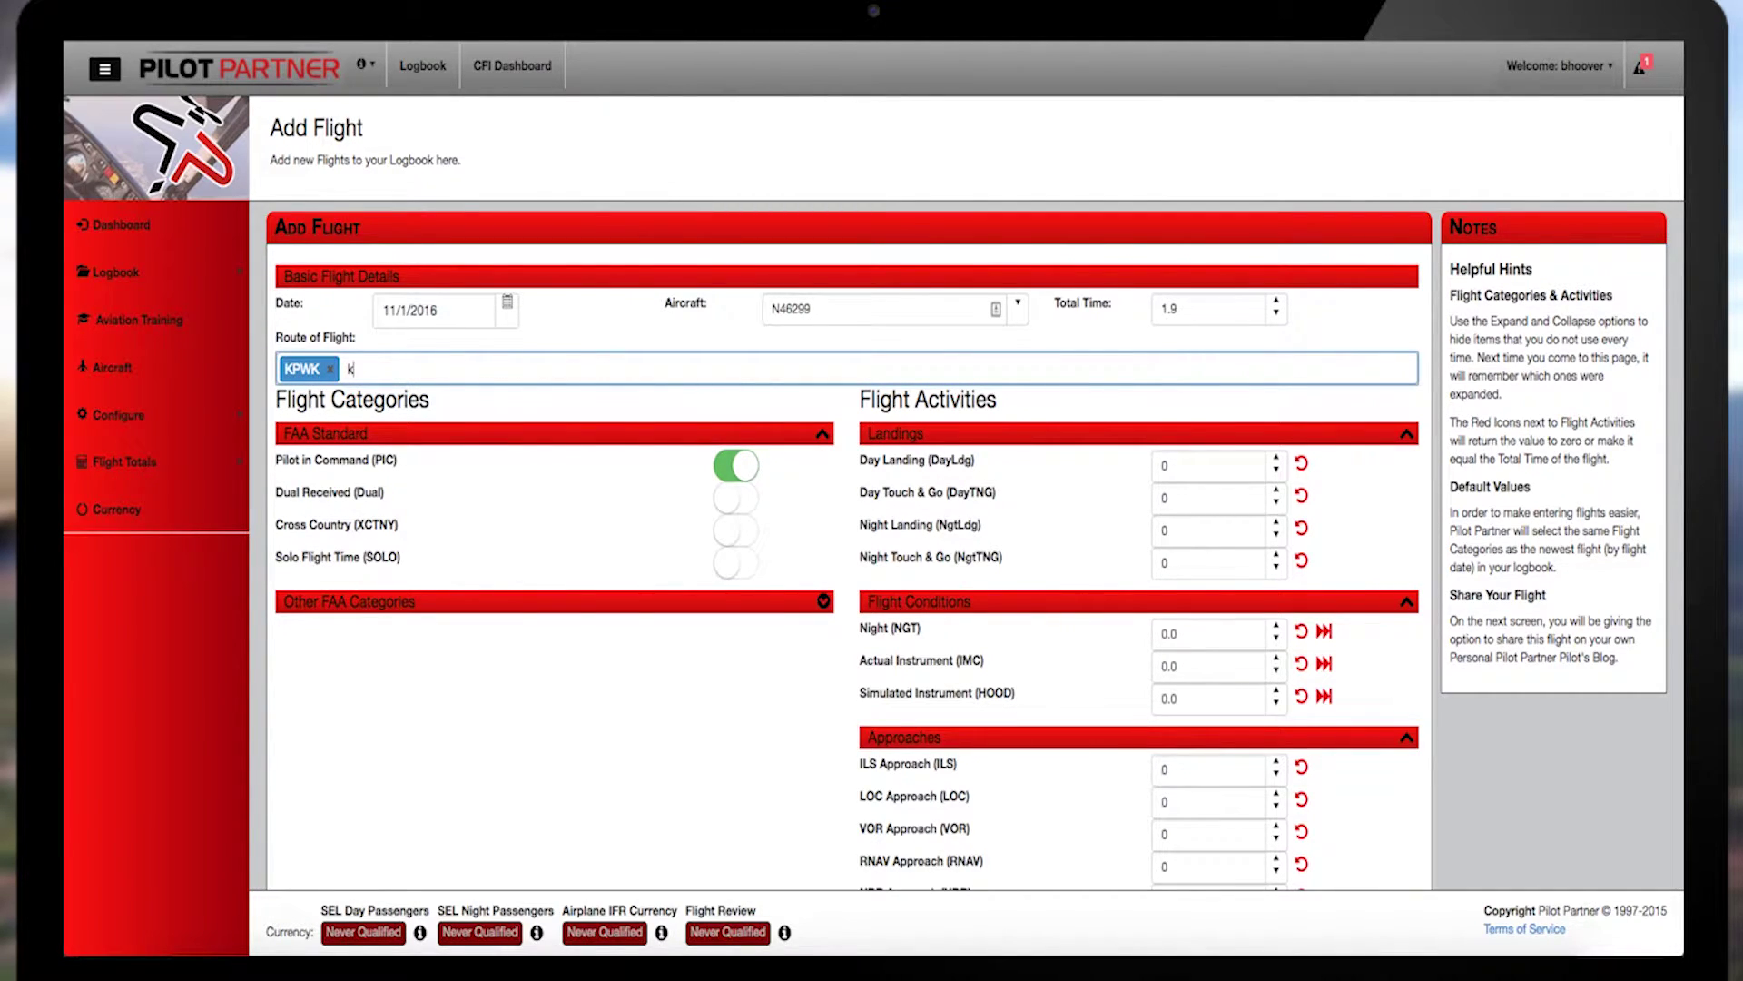
text(rfd)
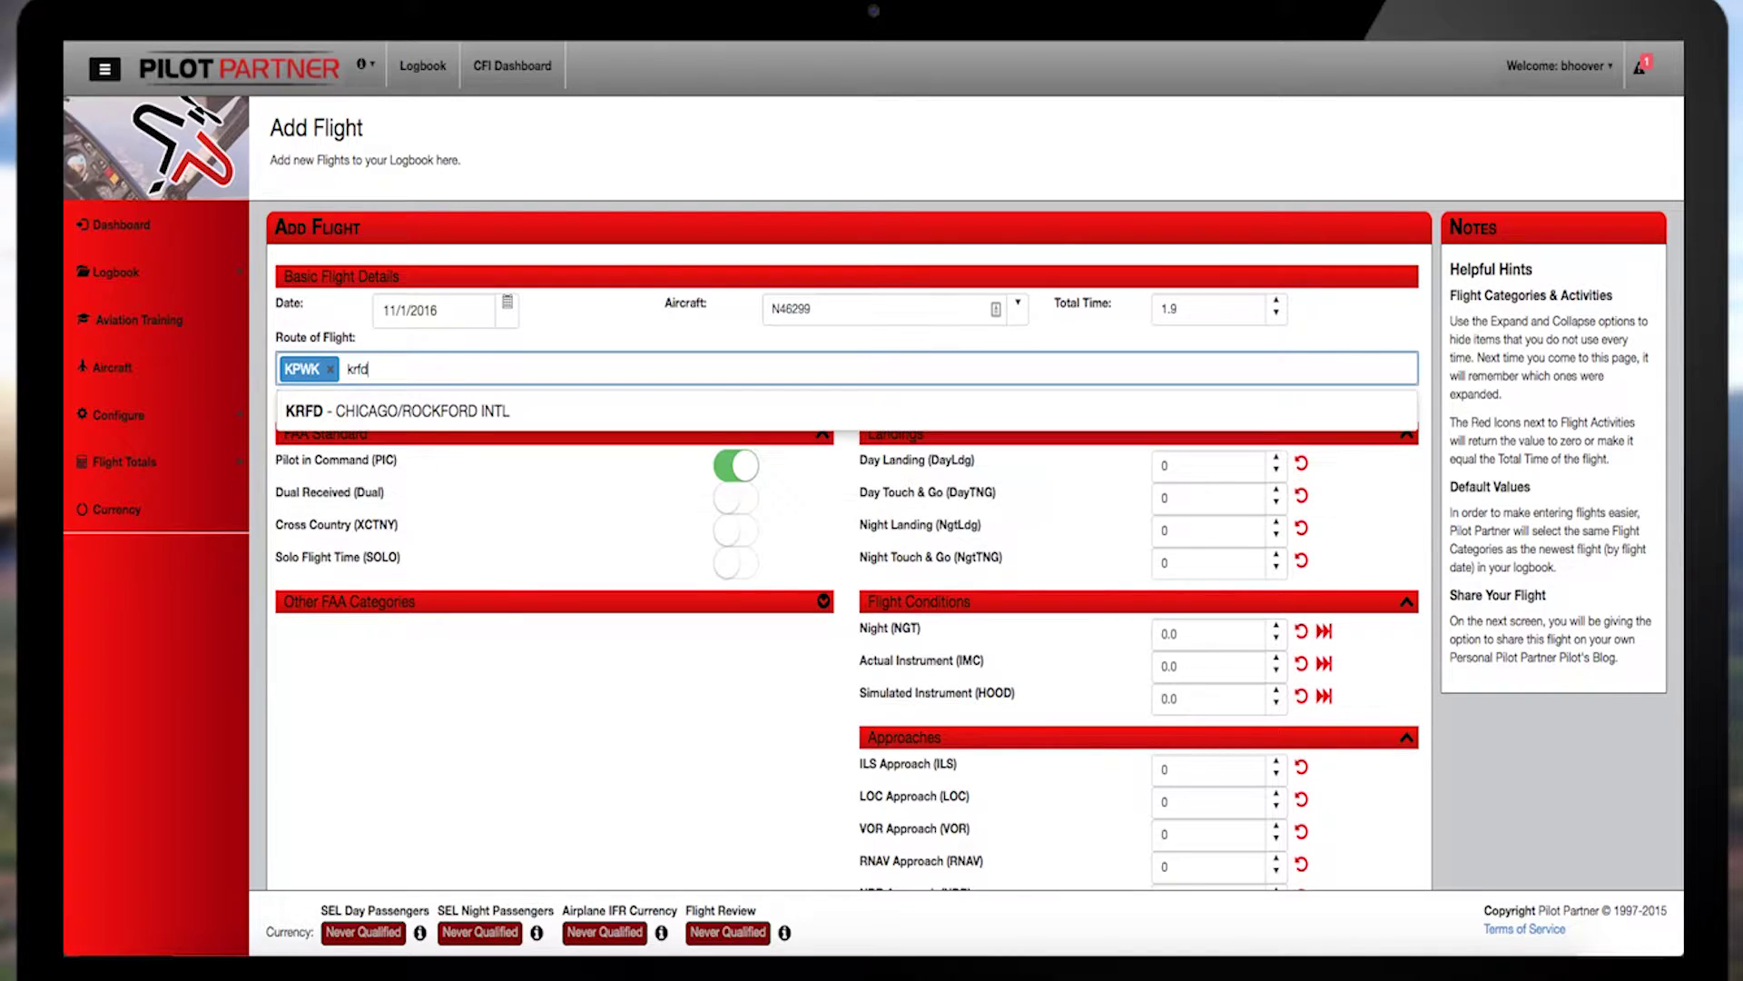
key(Return)
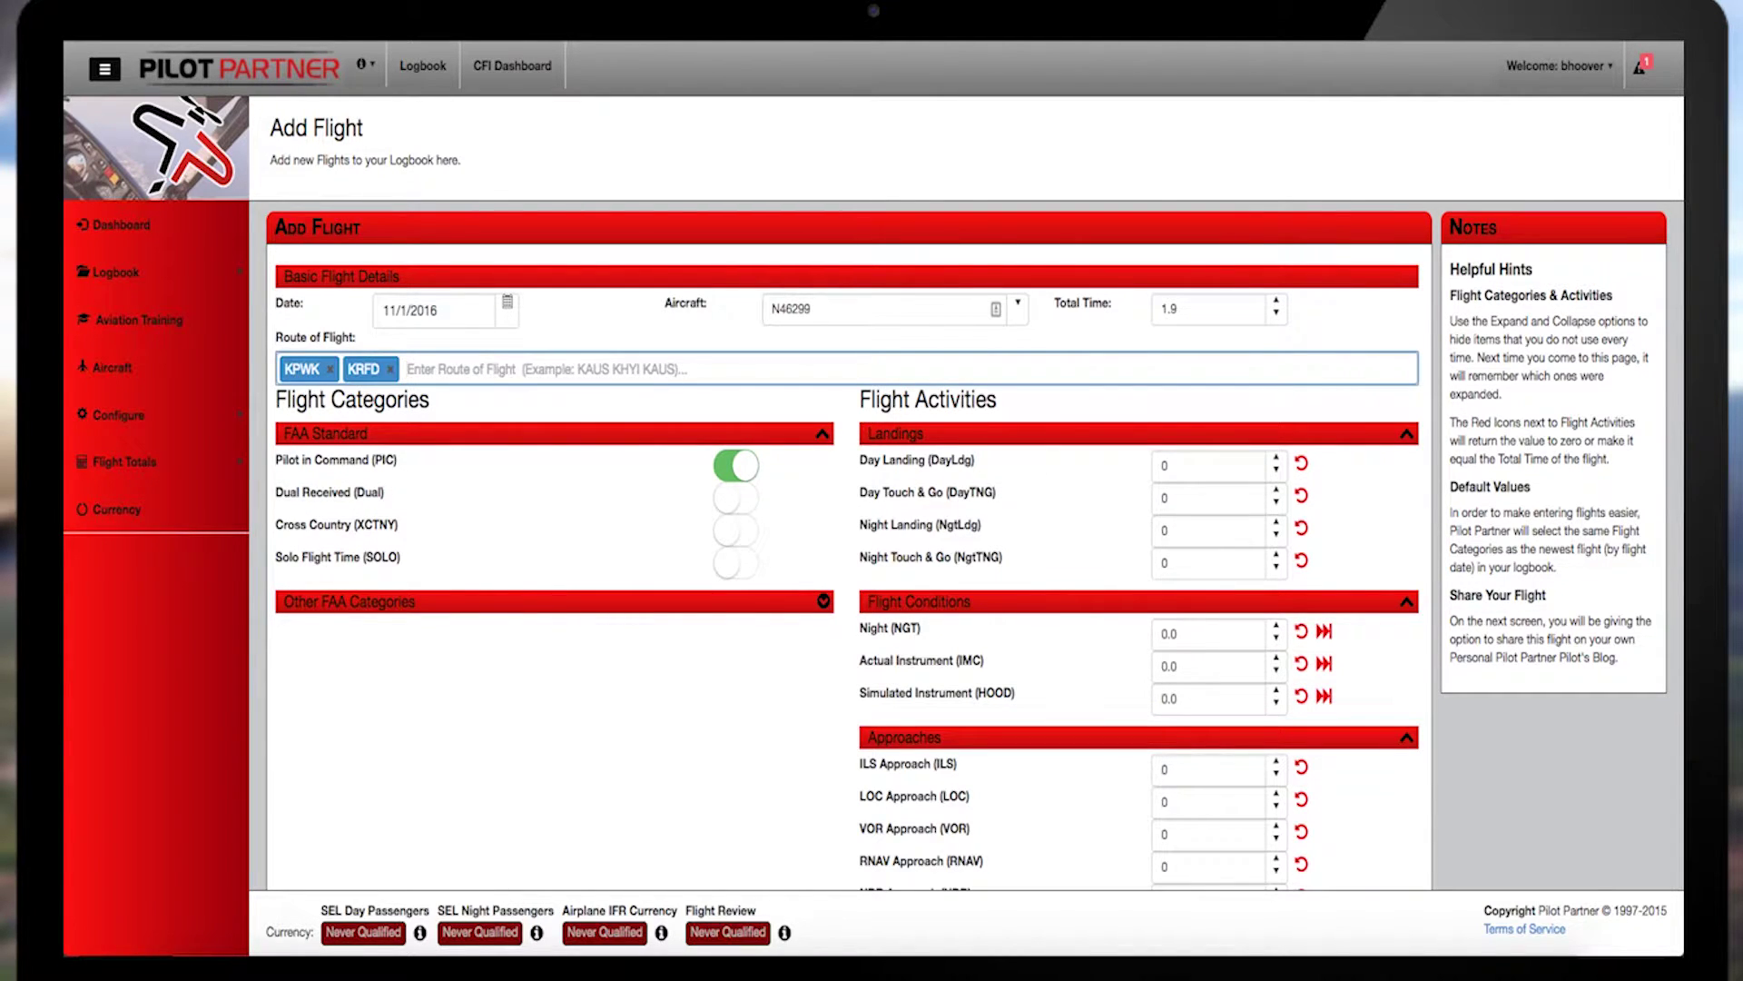
text(km)
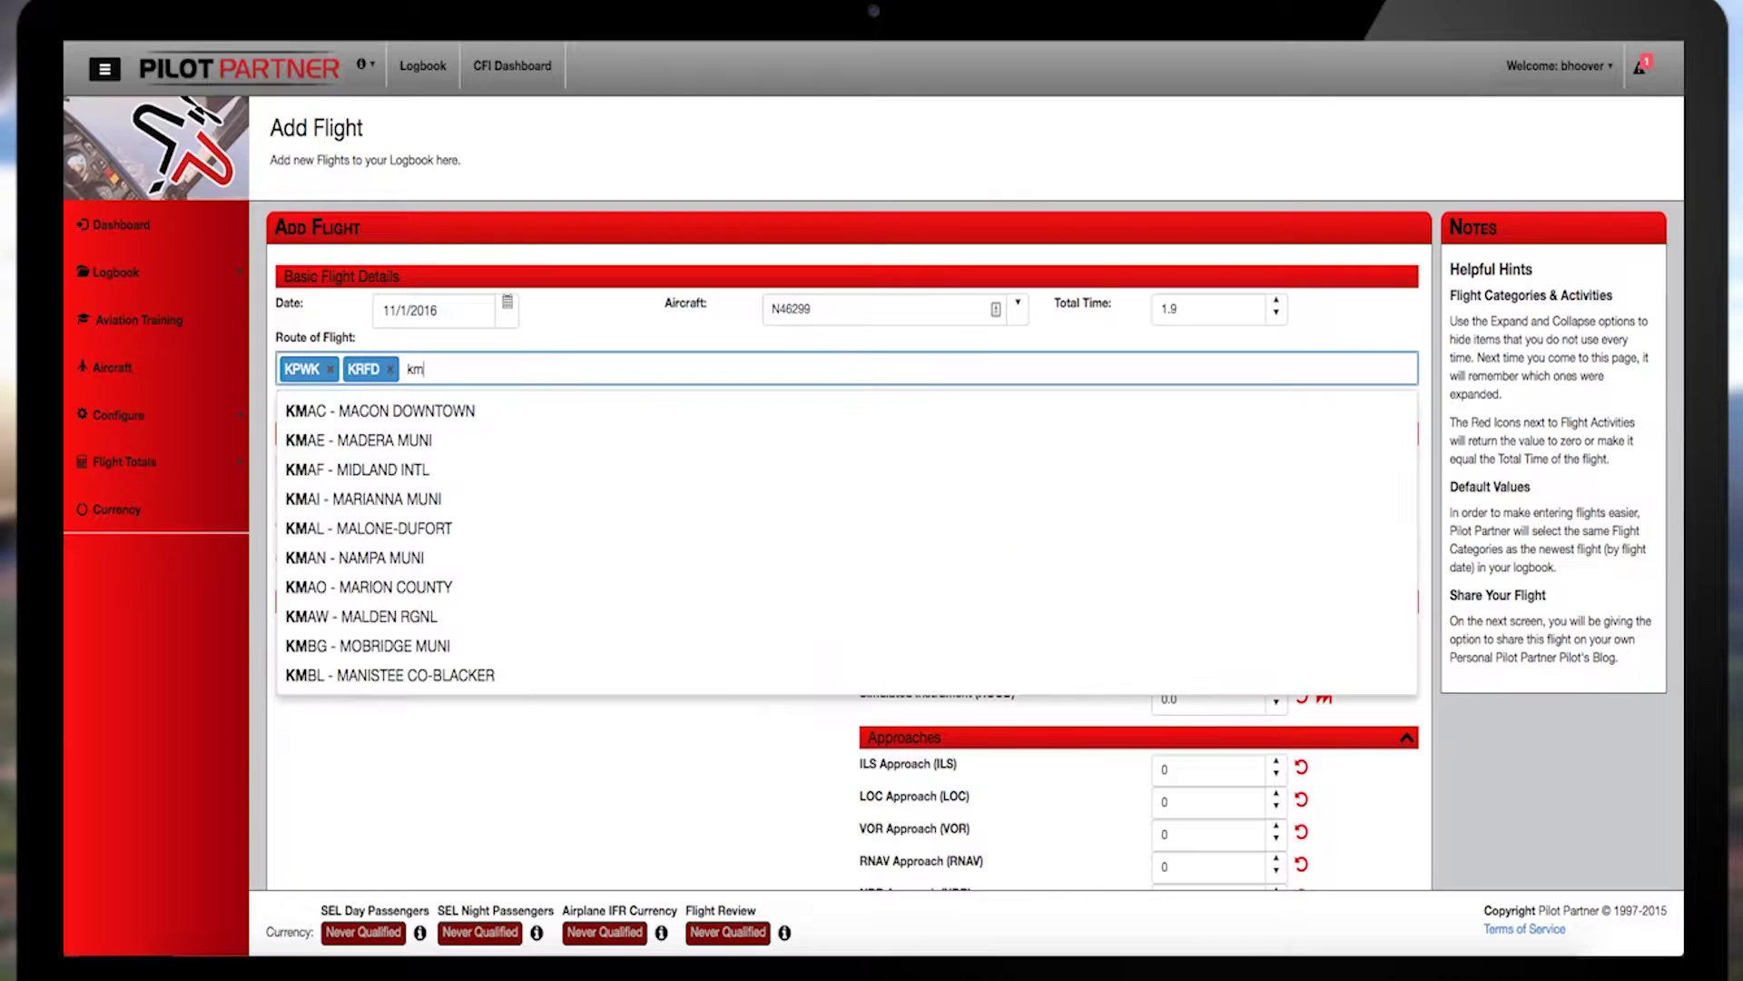
text(wc)
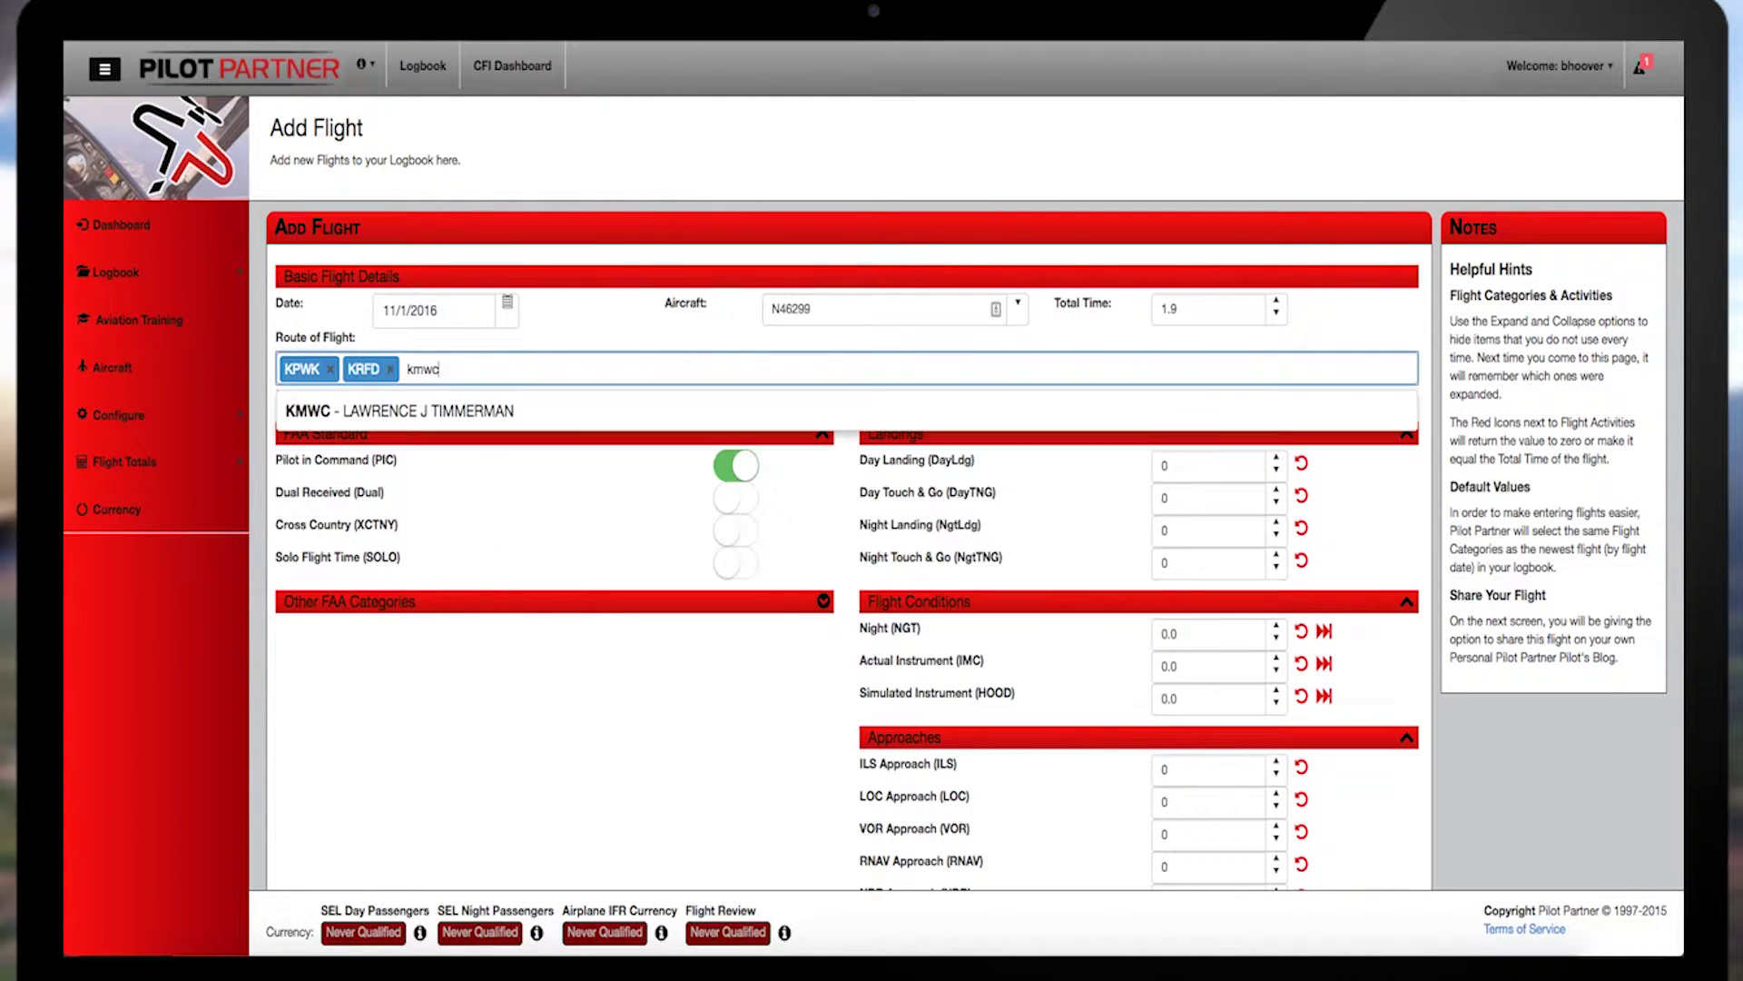
key(Return)
text(k)
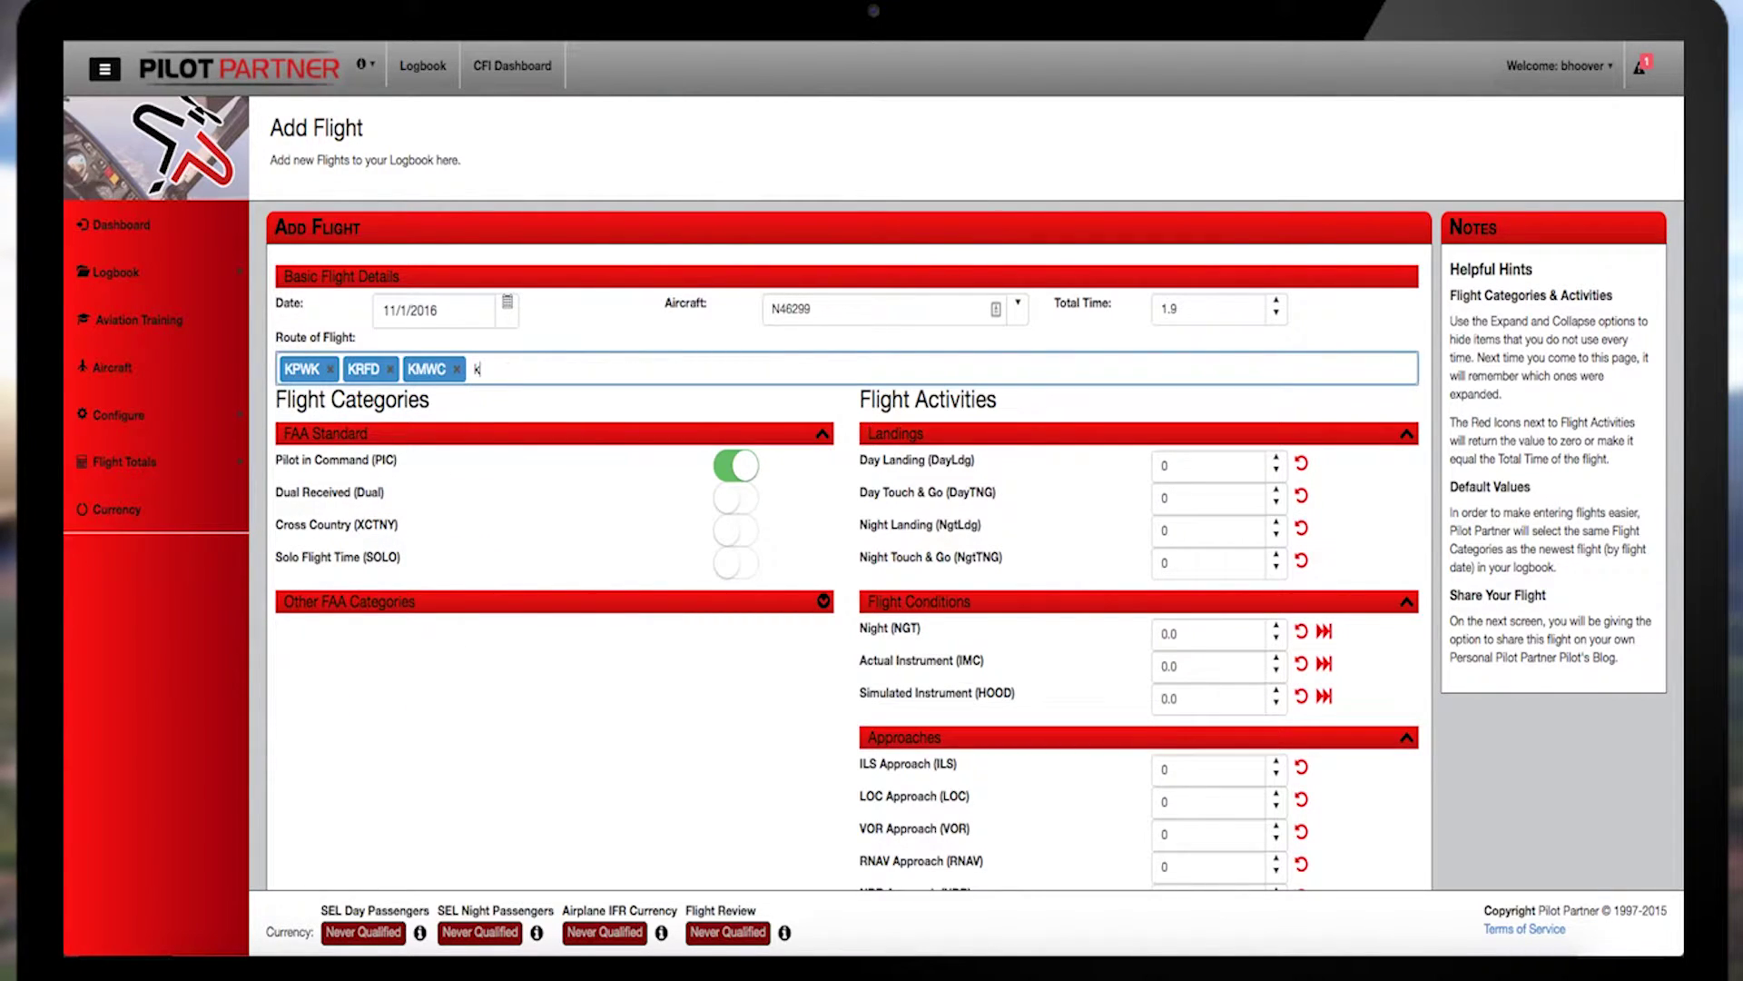
text(pwk)
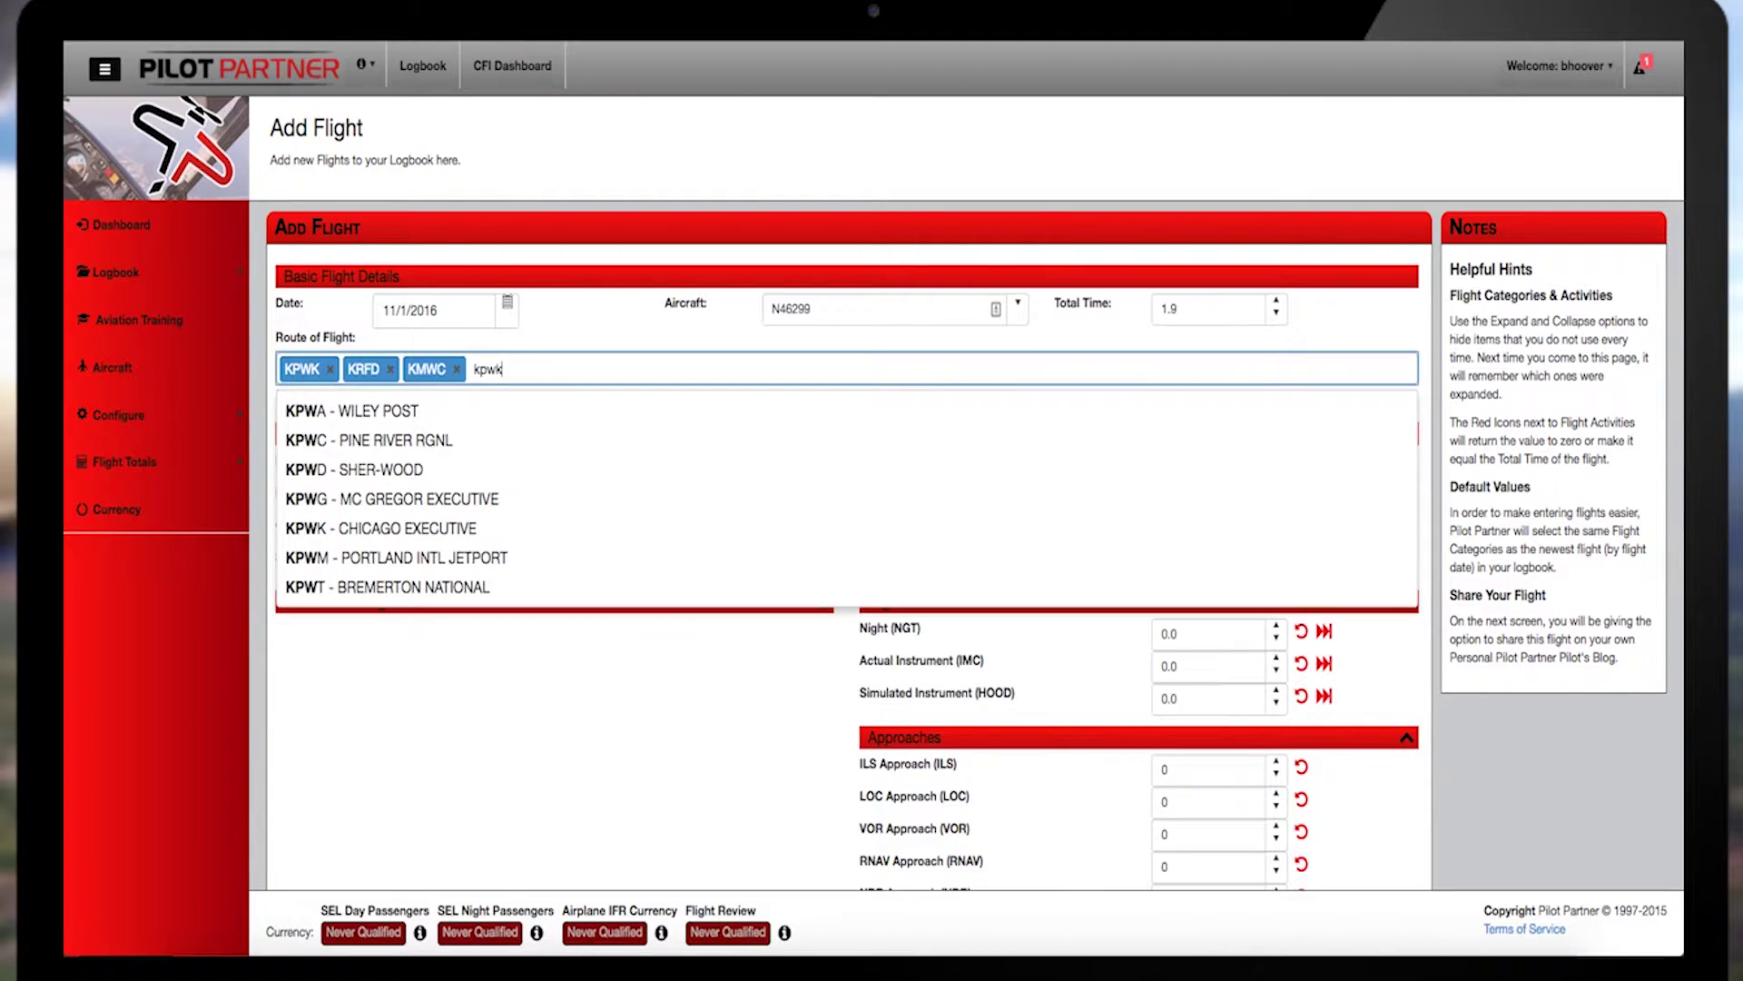
key(Return)
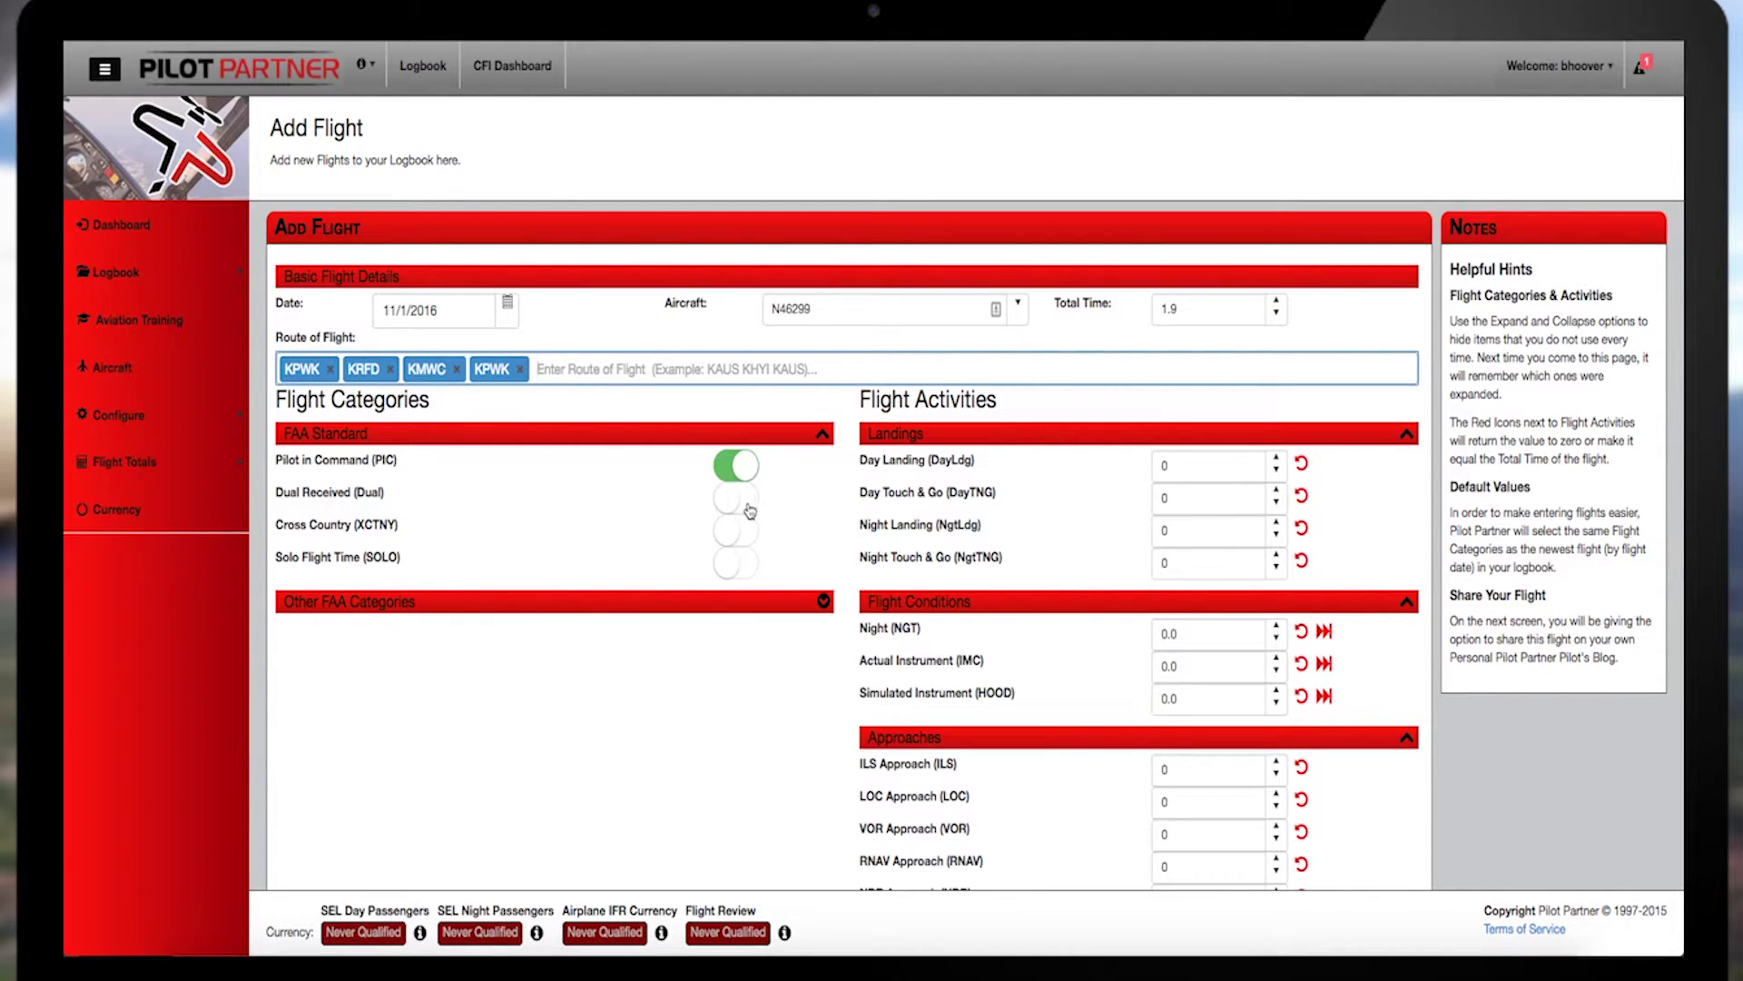
Mark the flight Pilot in Command and Cross Country, leaving Dual Received off.
click(737, 468)
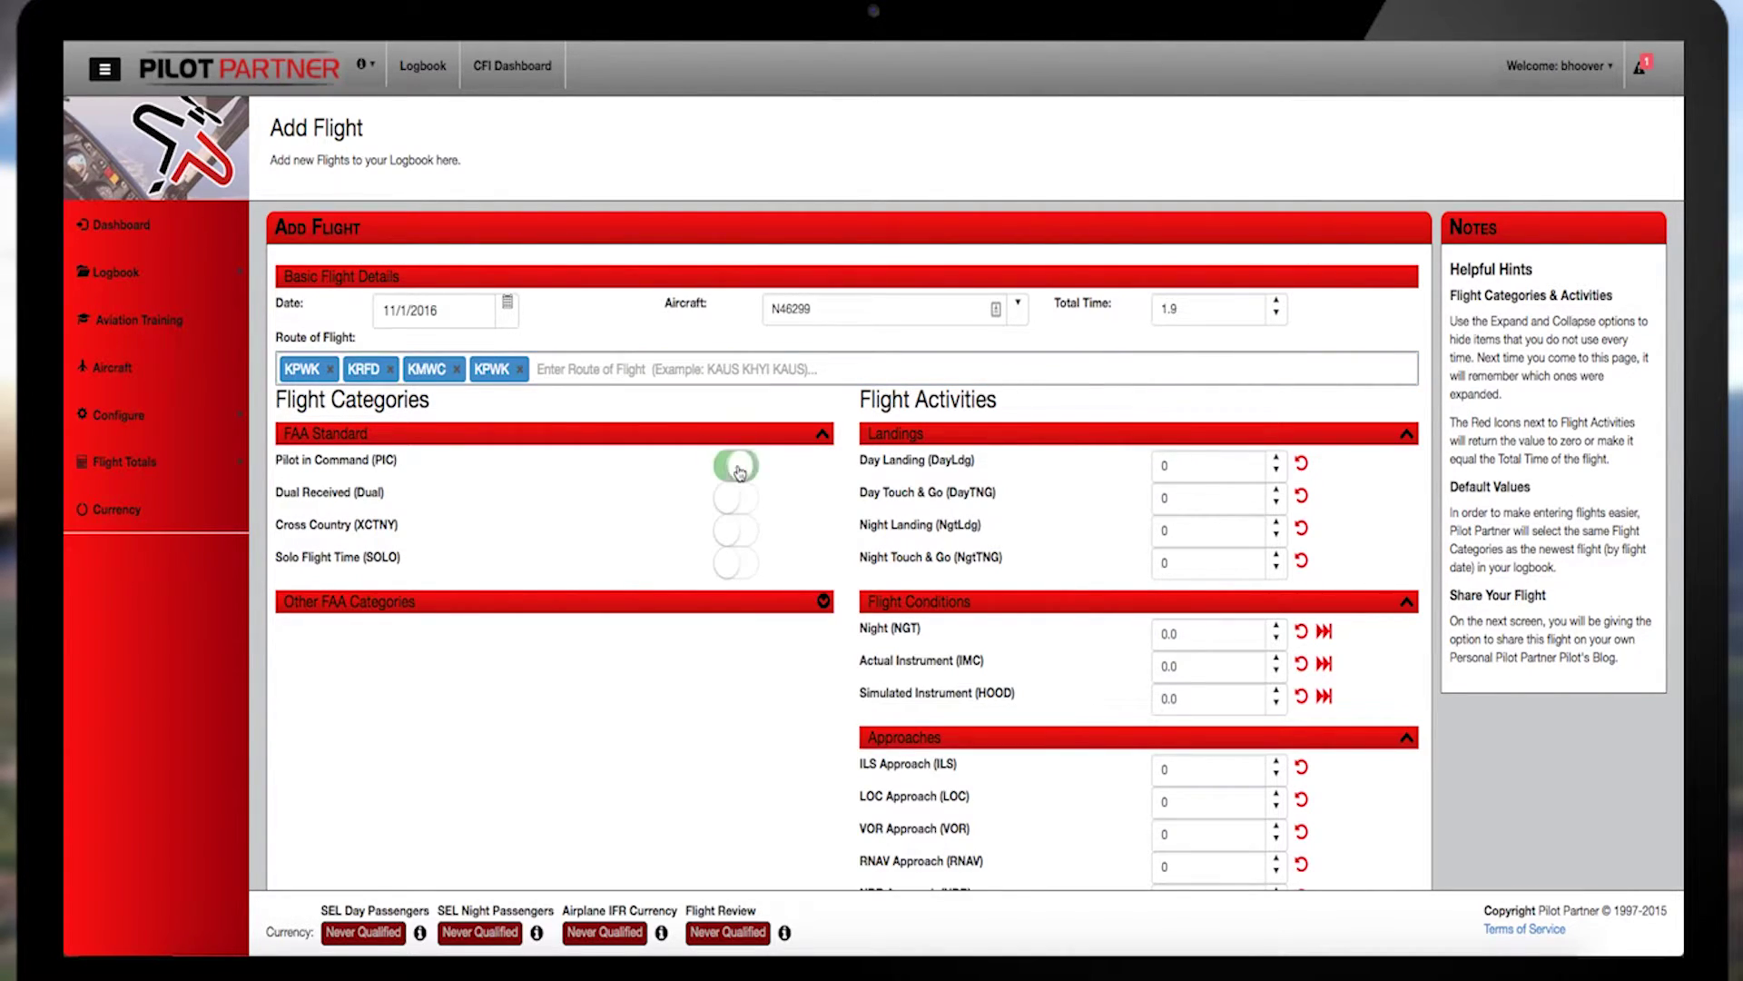
click(737, 468)
click(736, 491)
click(737, 491)
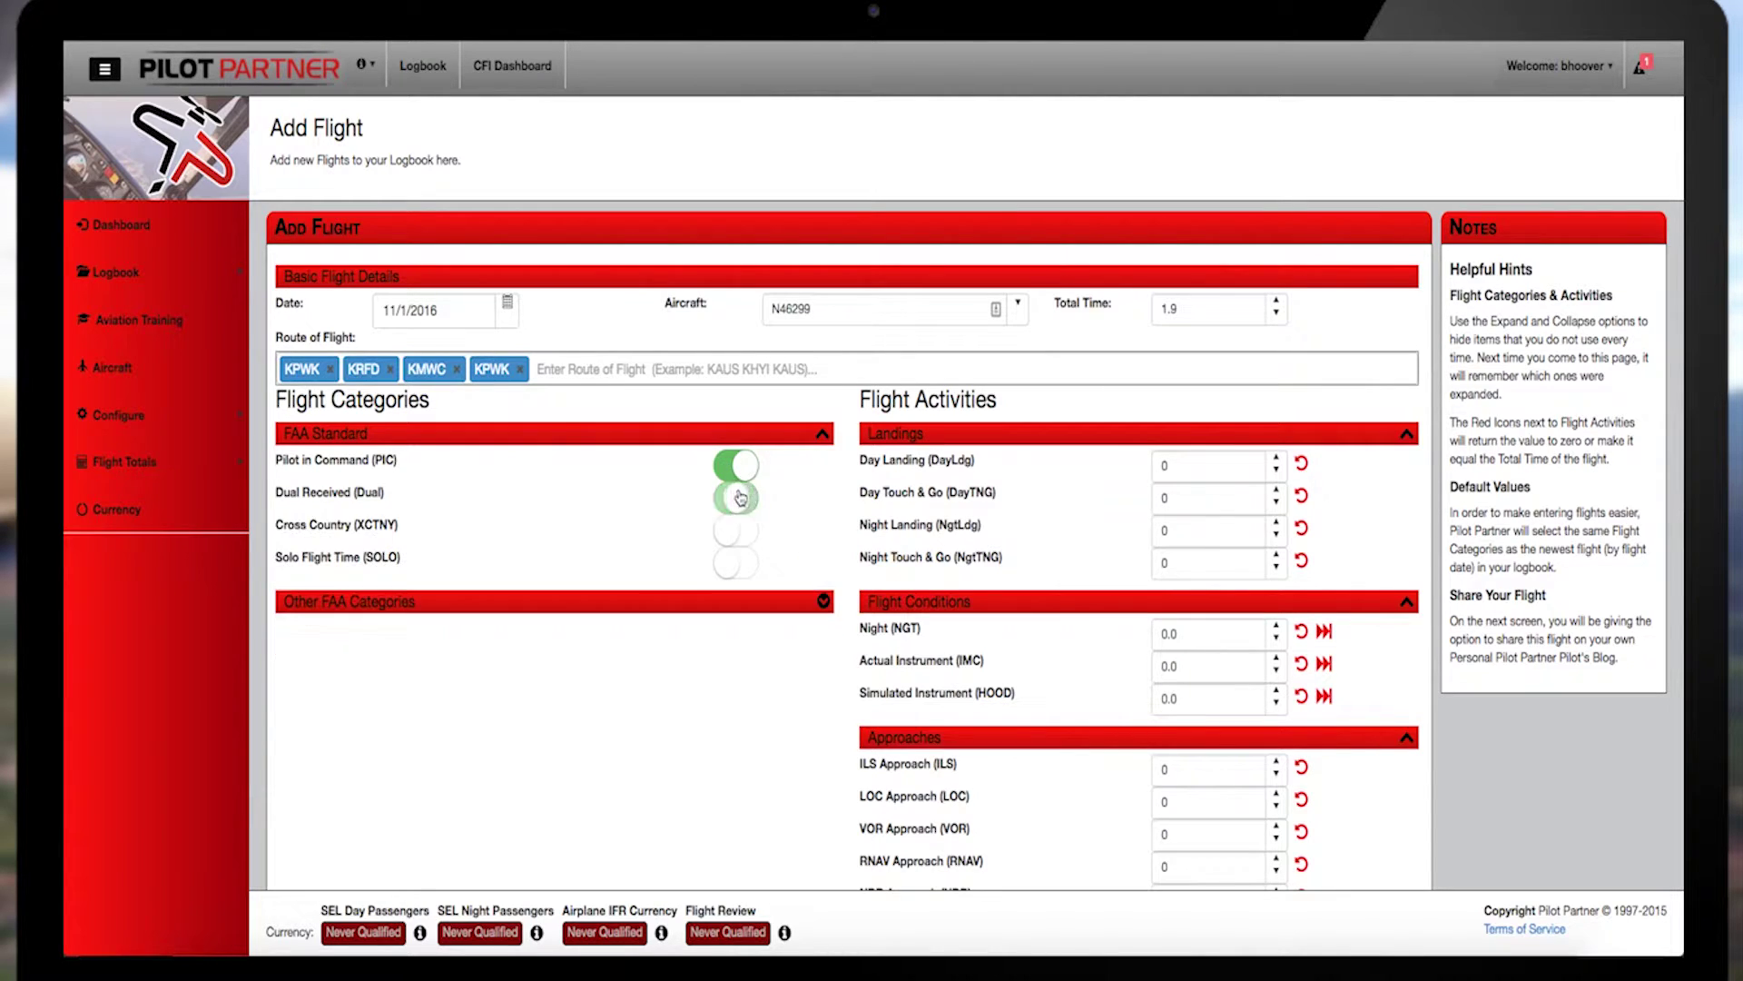
click(734, 532)
click(734, 531)
click(732, 532)
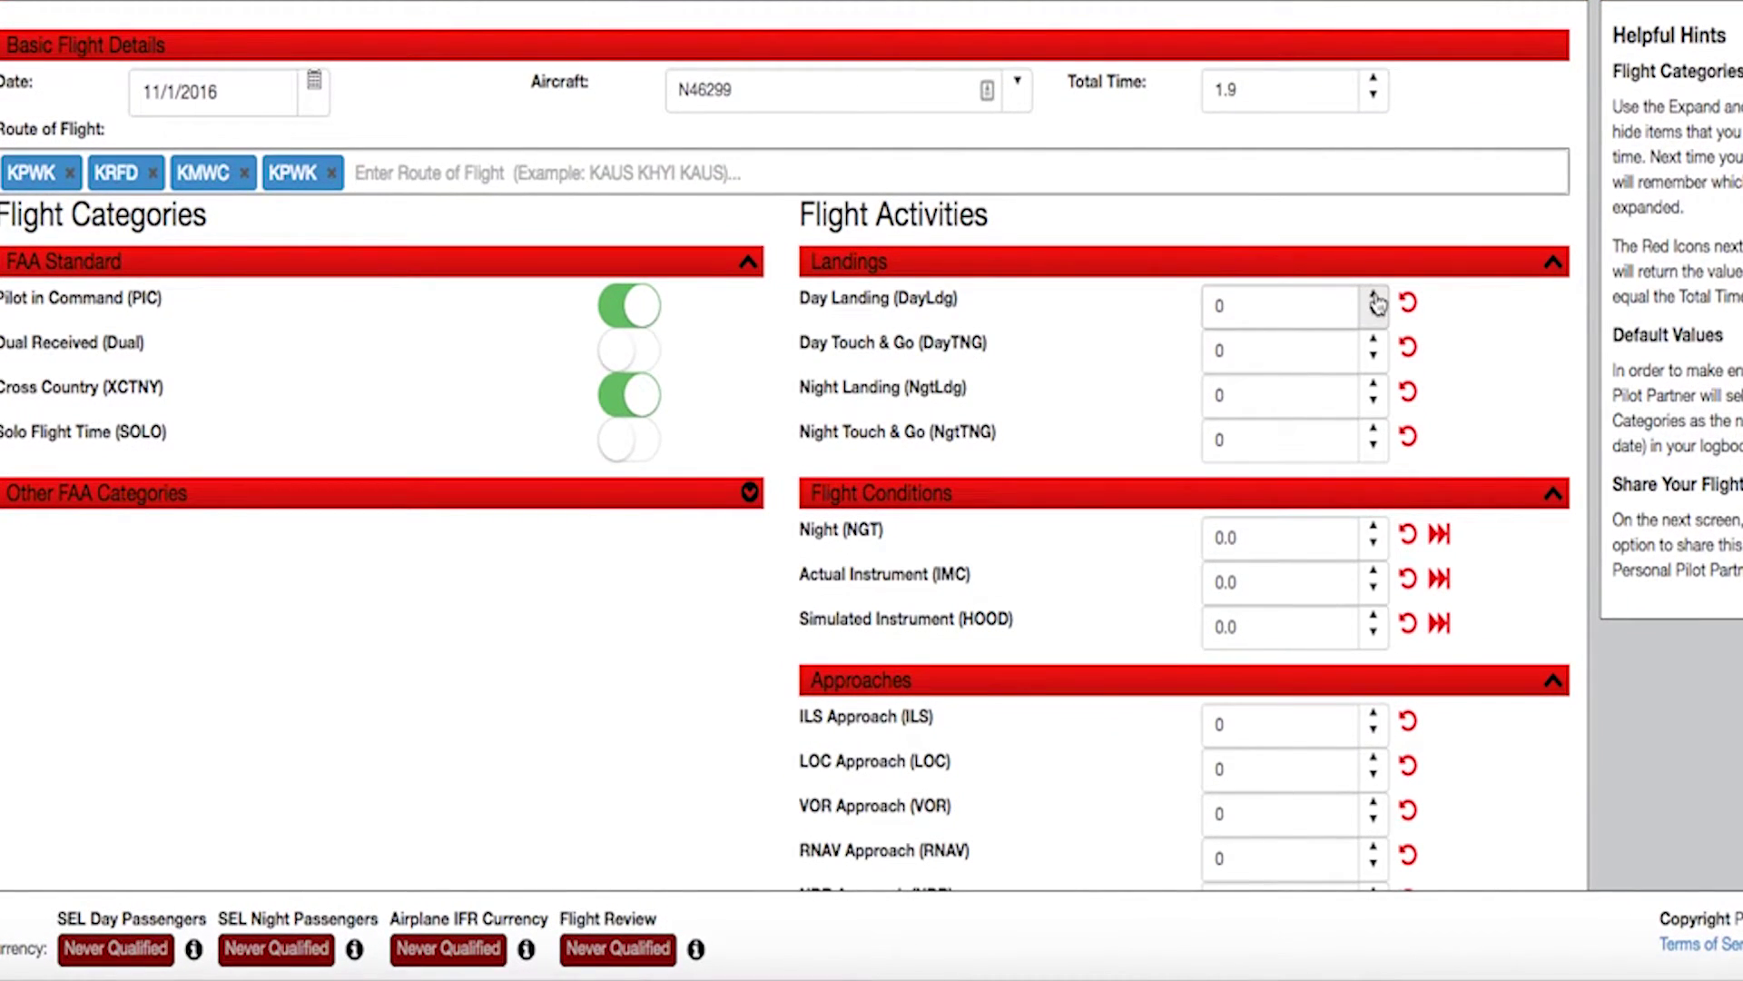
Log 1 day landing and 2 night landings, leaving night time at zero.
click(1375, 300)
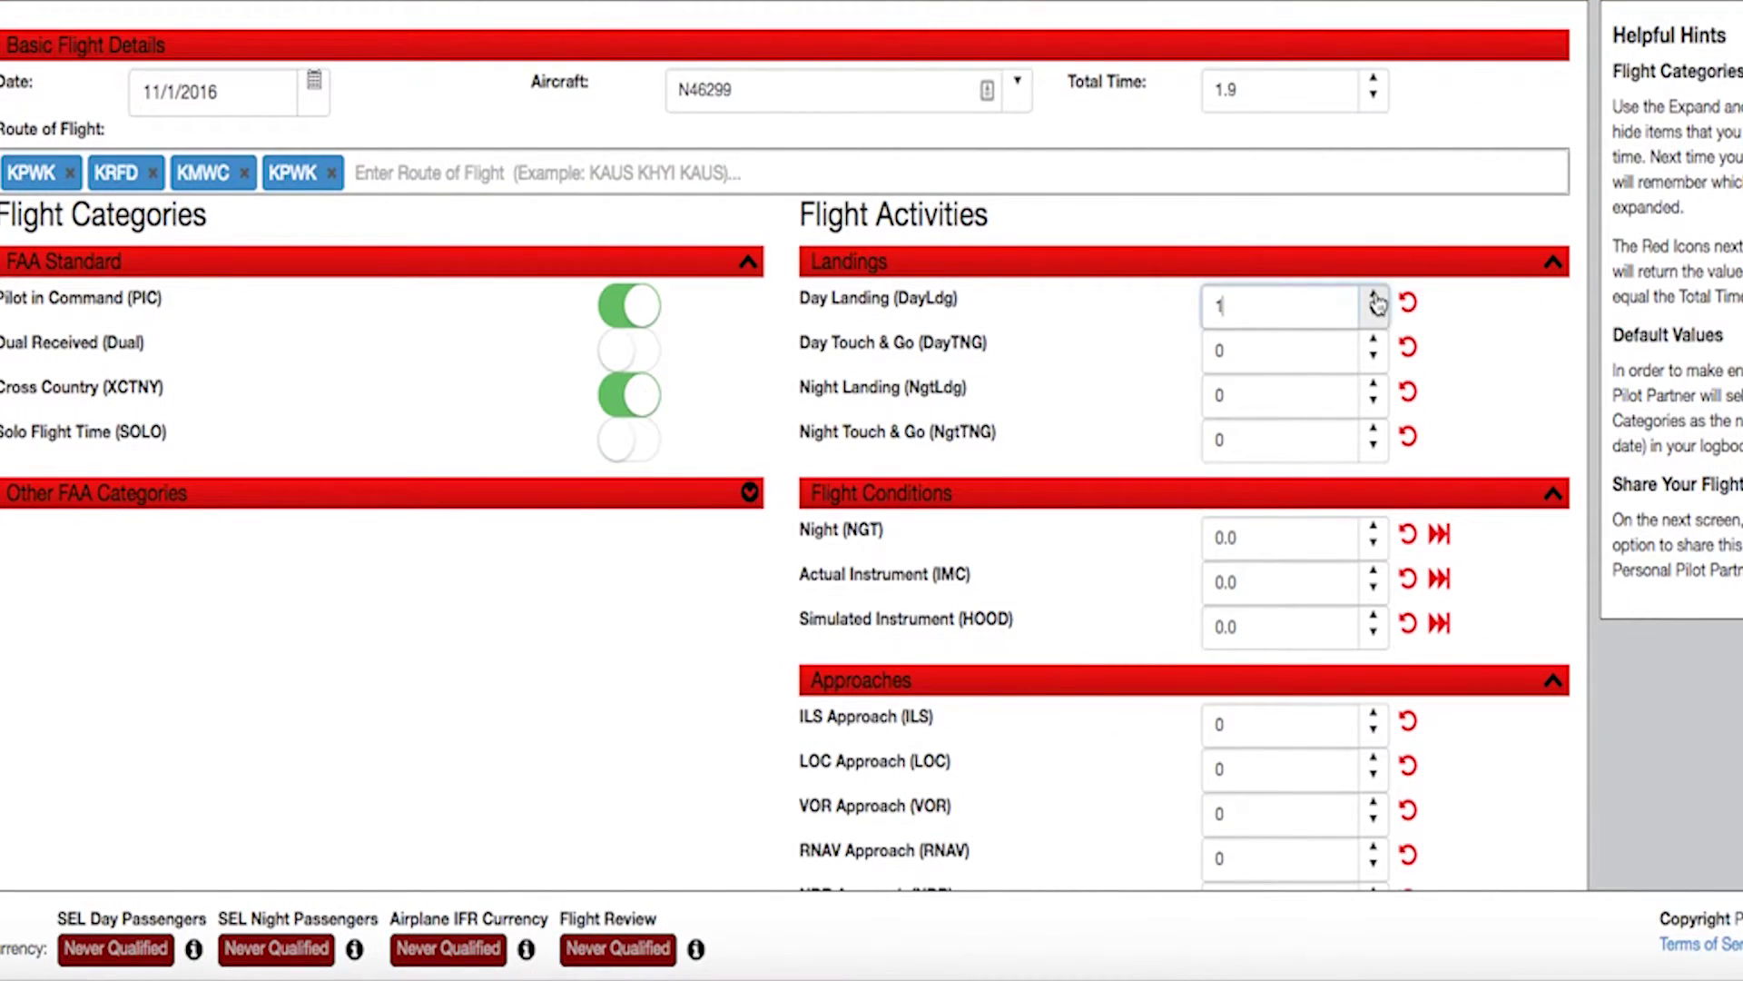
click(1374, 385)
click(1375, 385)
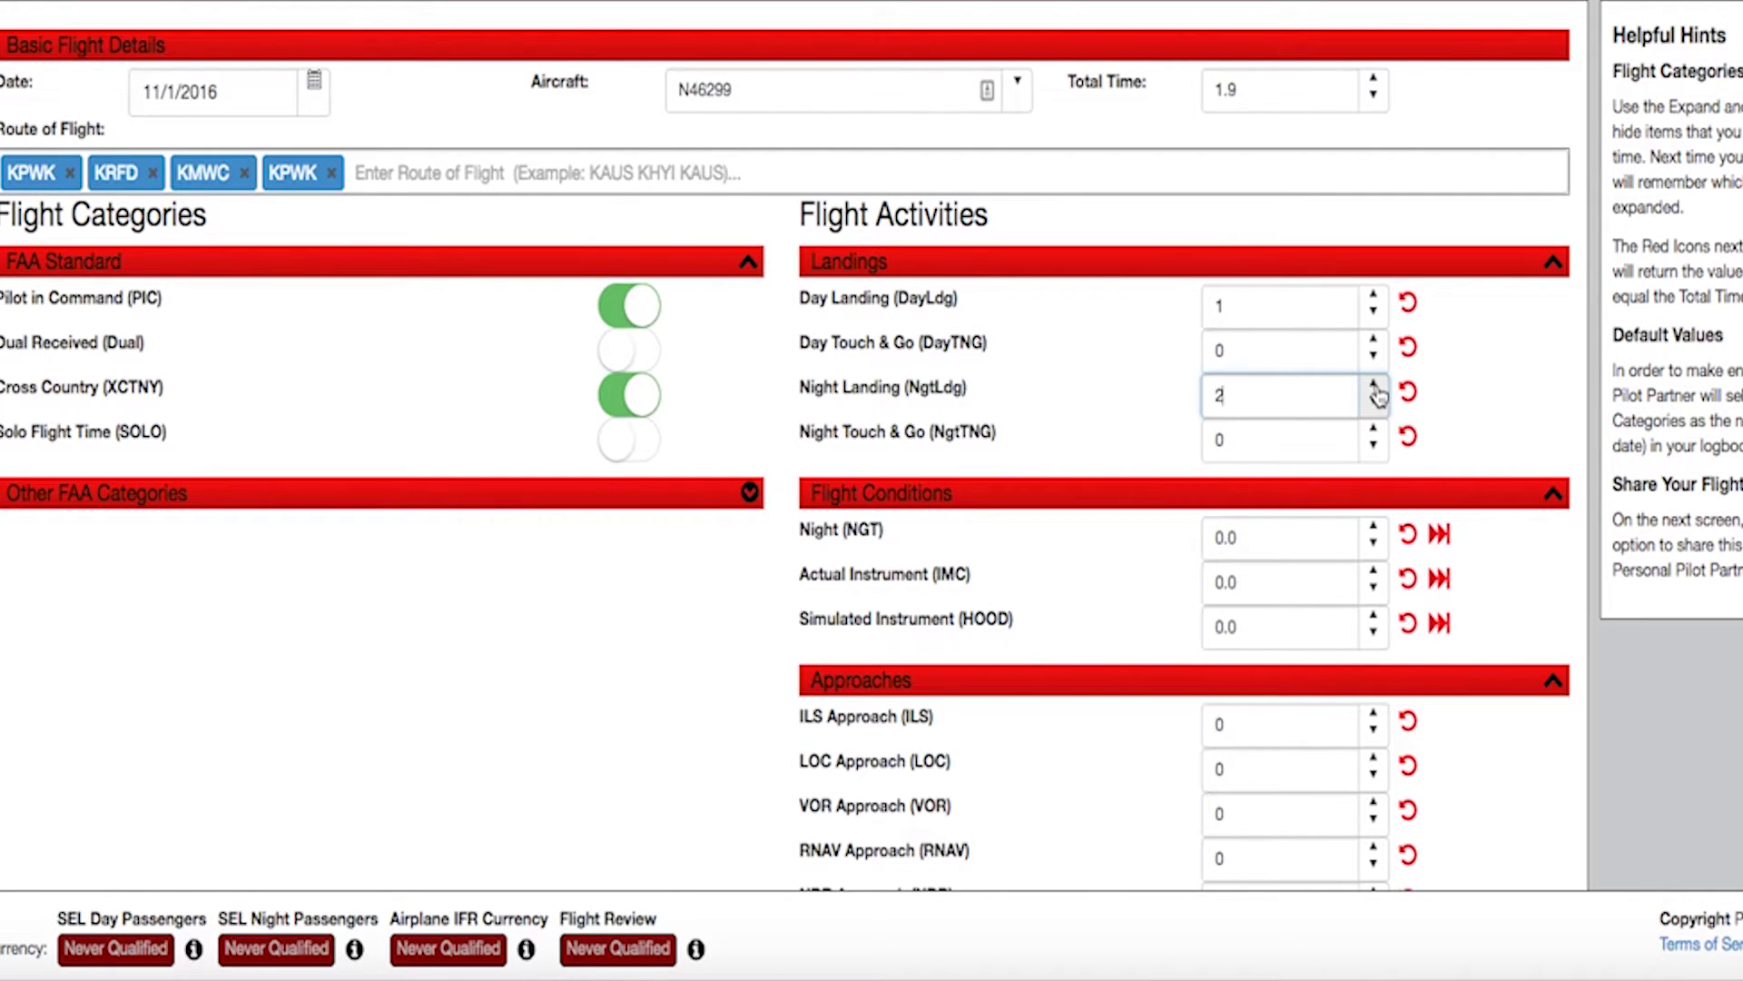
click(1377, 529)
click(1376, 529)
click(1377, 529)
click(1376, 530)
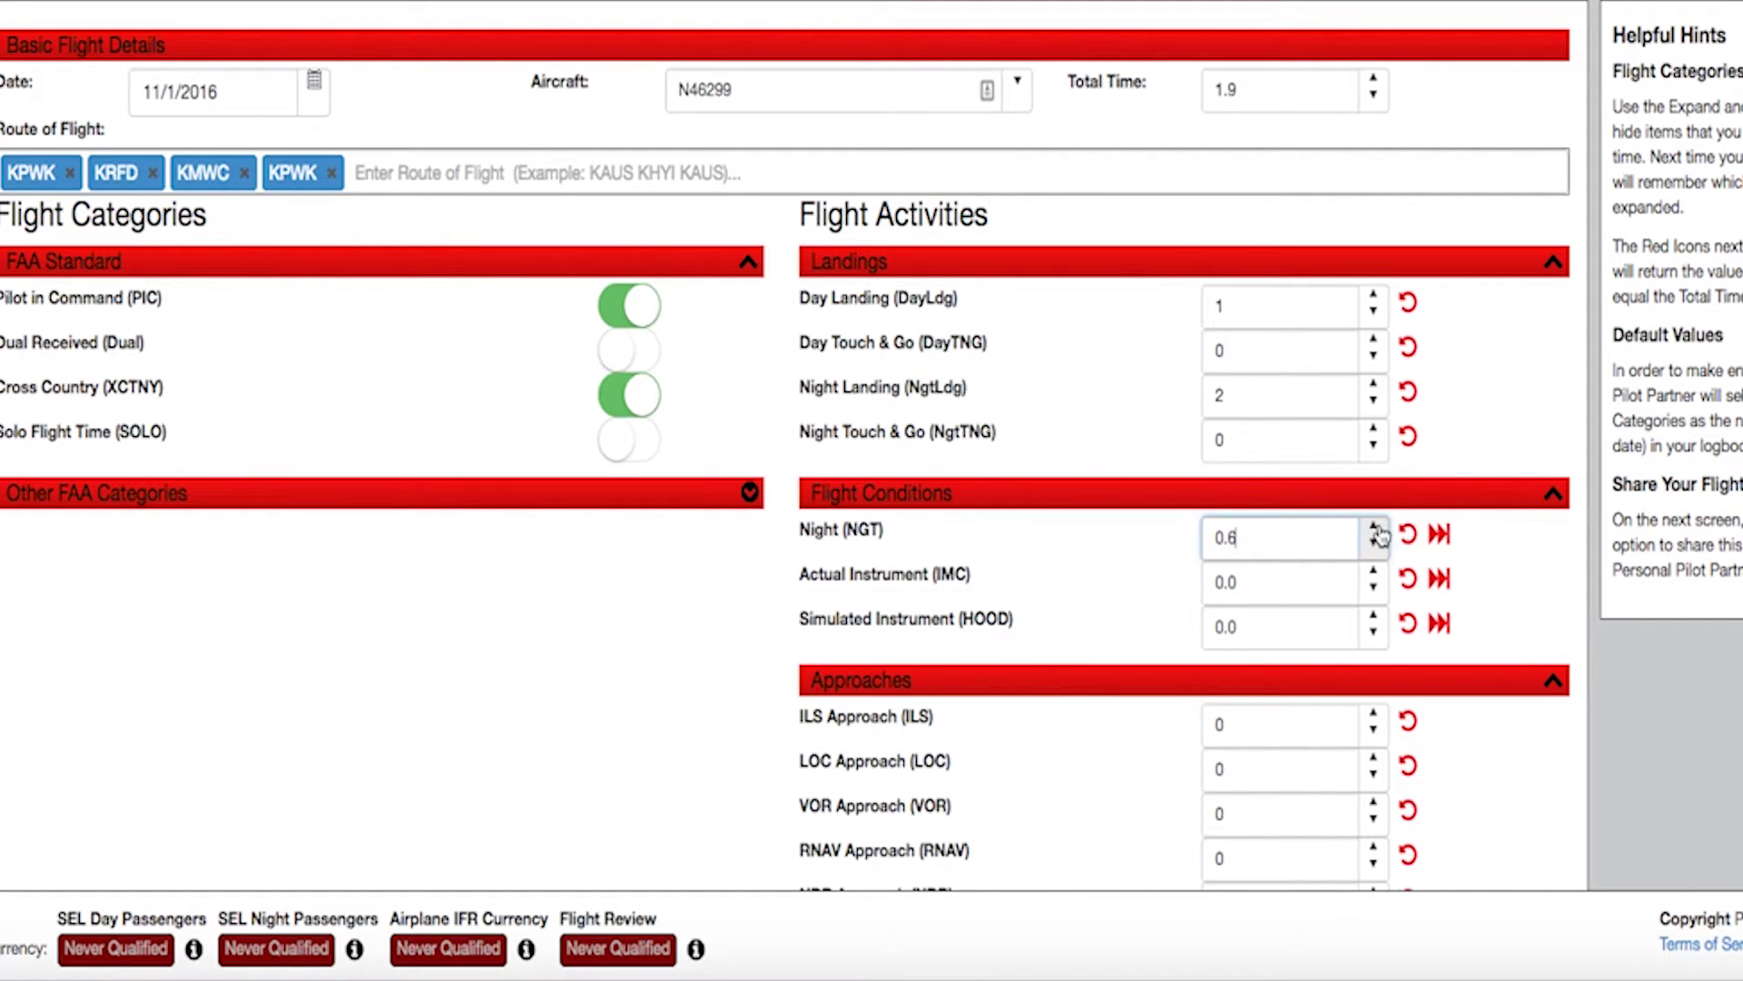
click(1439, 533)
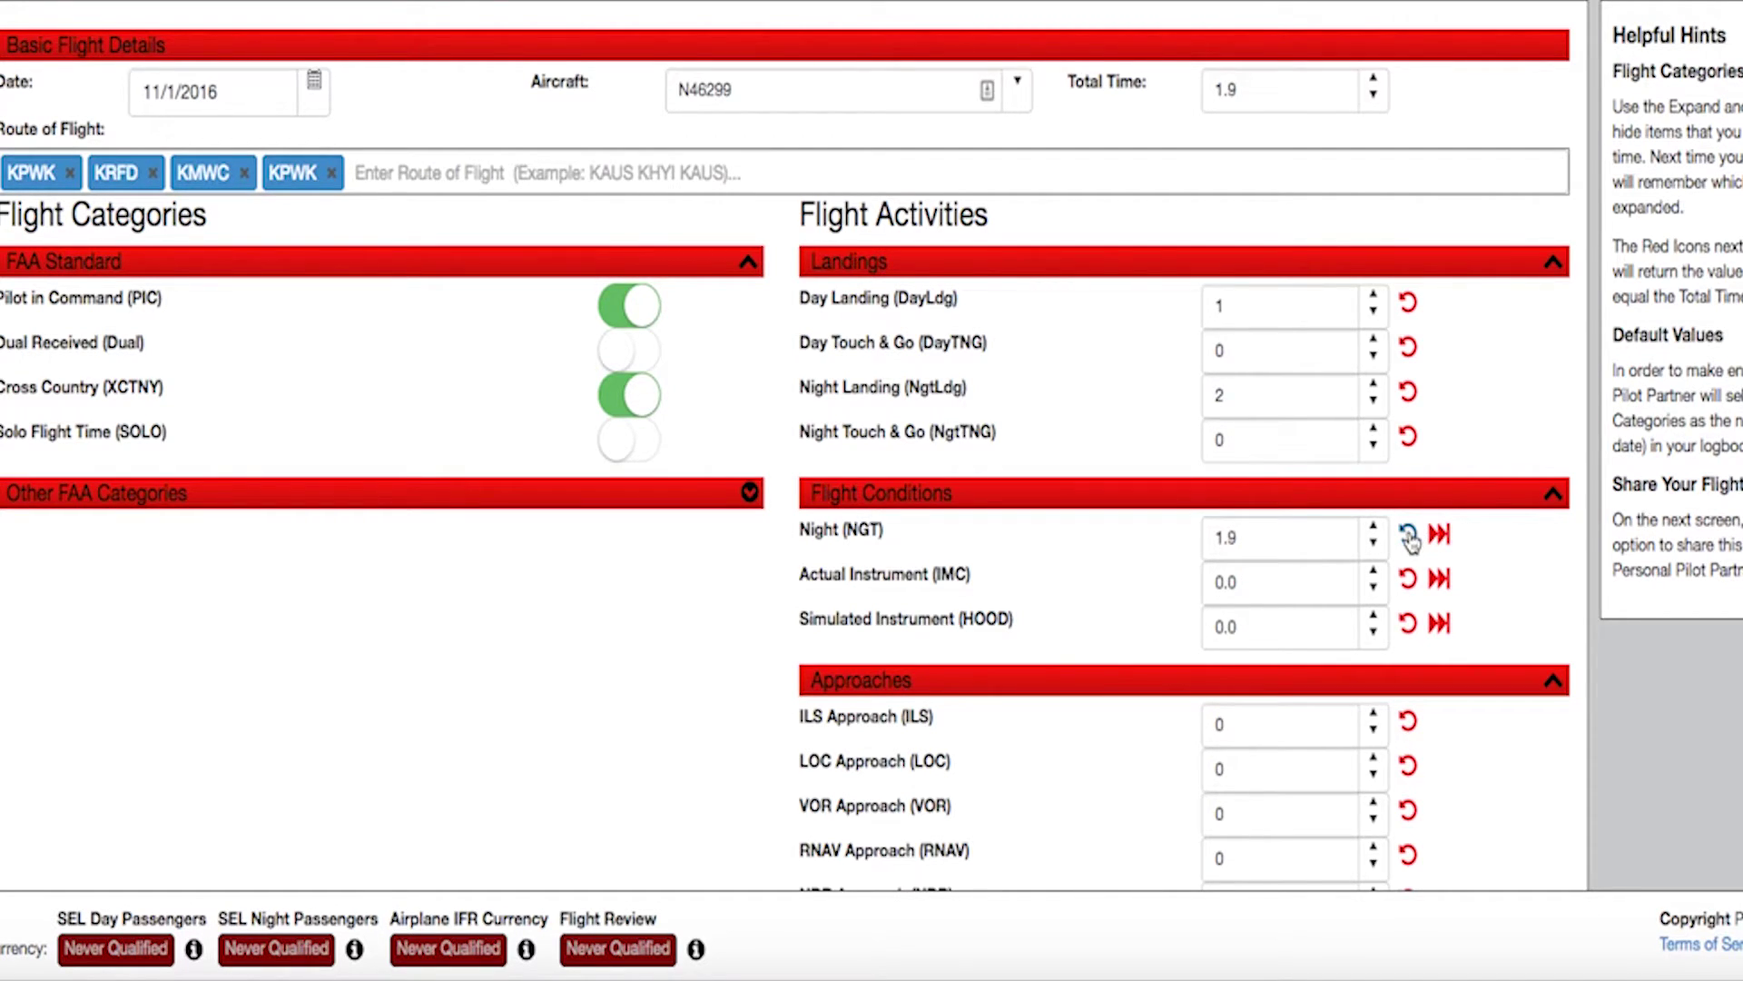
click(1408, 536)
Set night time to 1.7 hours and check the Approaches and Other FAA Categories sections.
click(1439, 534)
double_click(1378, 548)
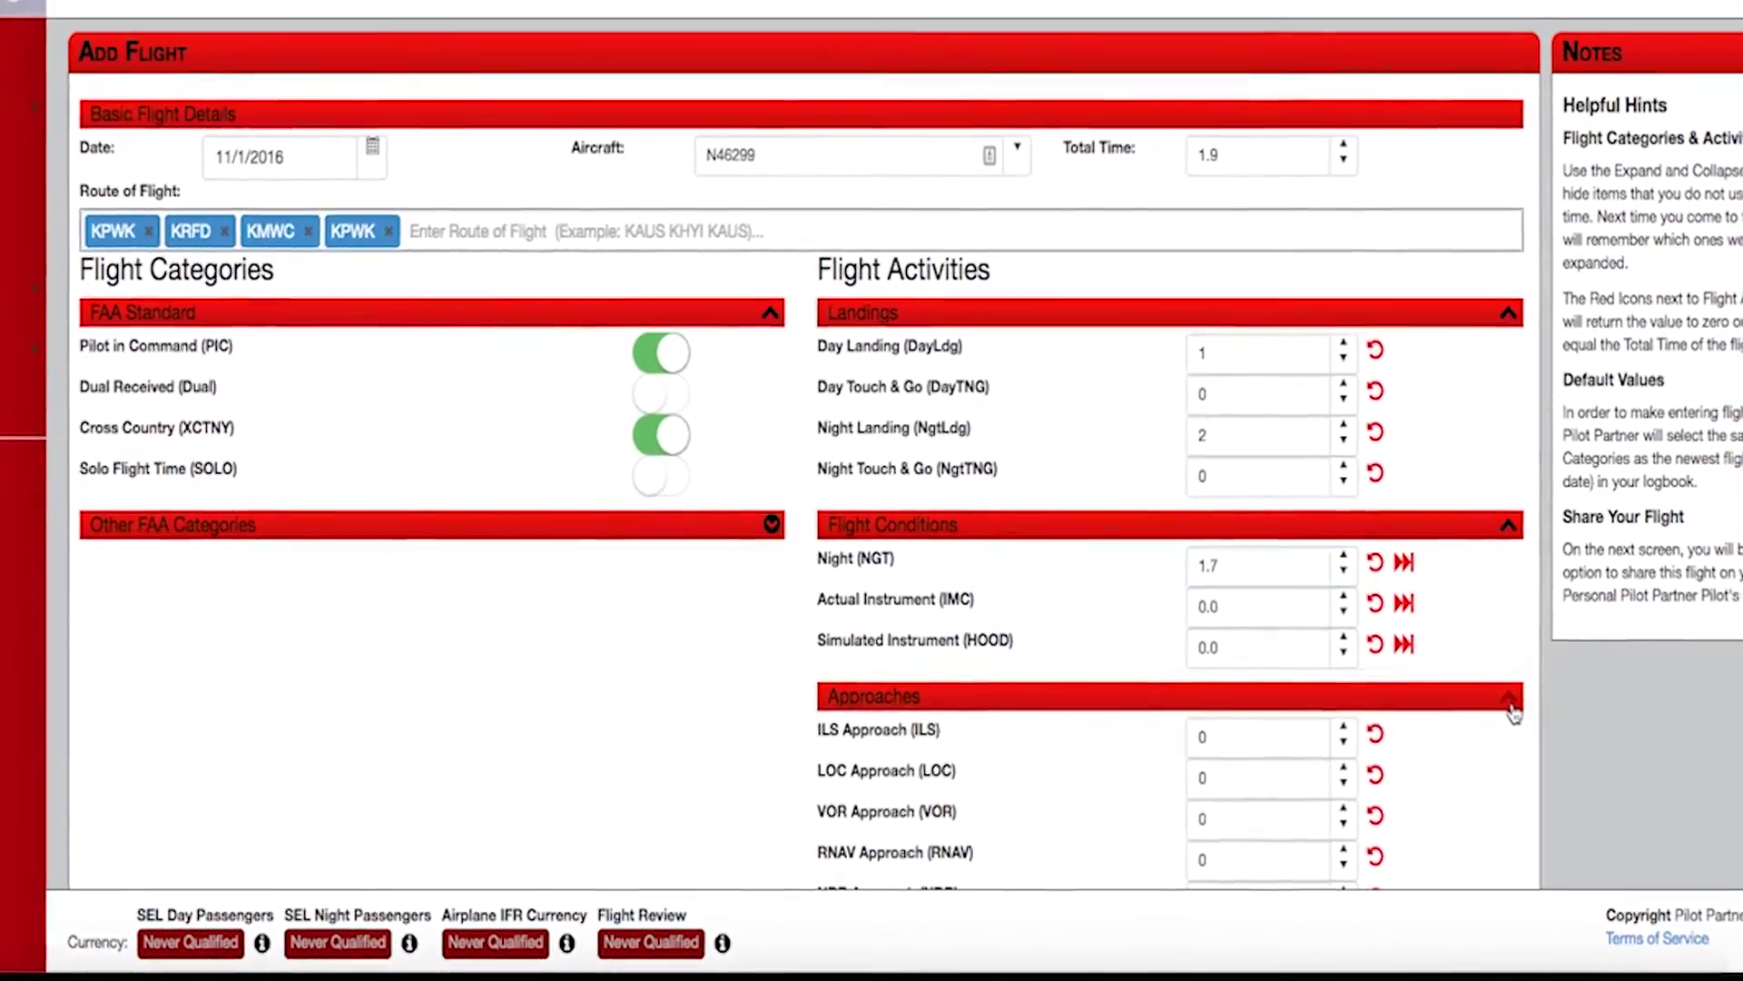
click(1554, 680)
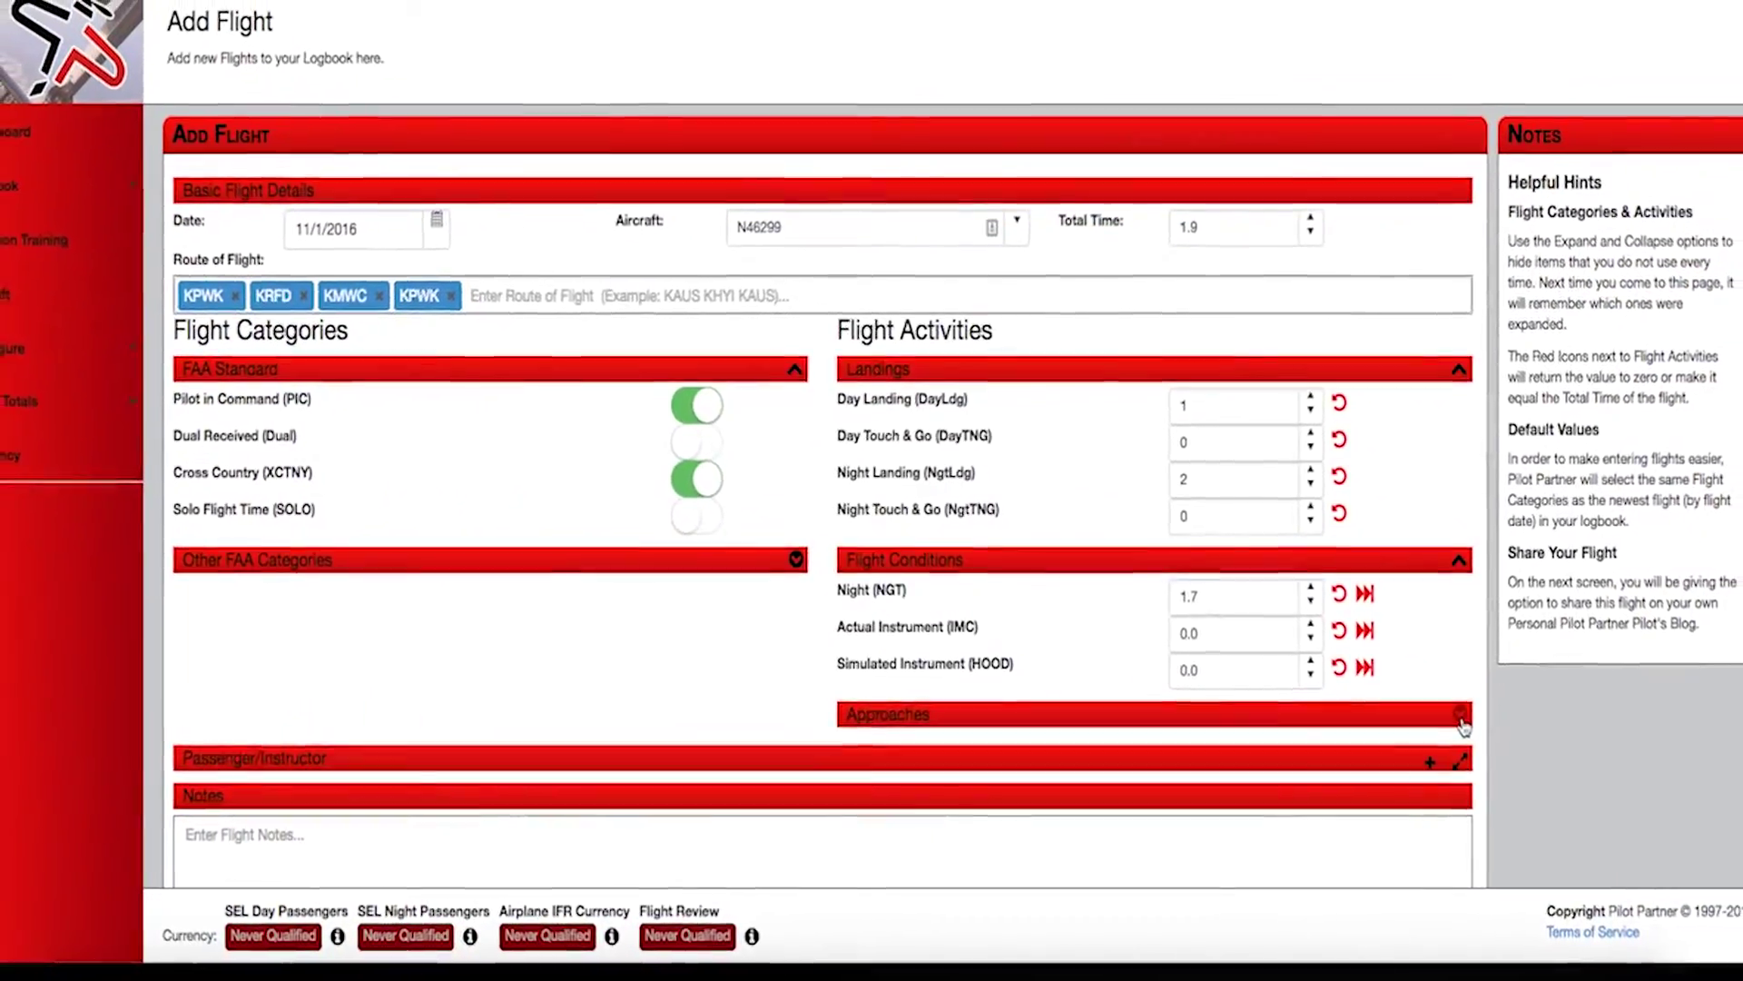
click(1494, 704)
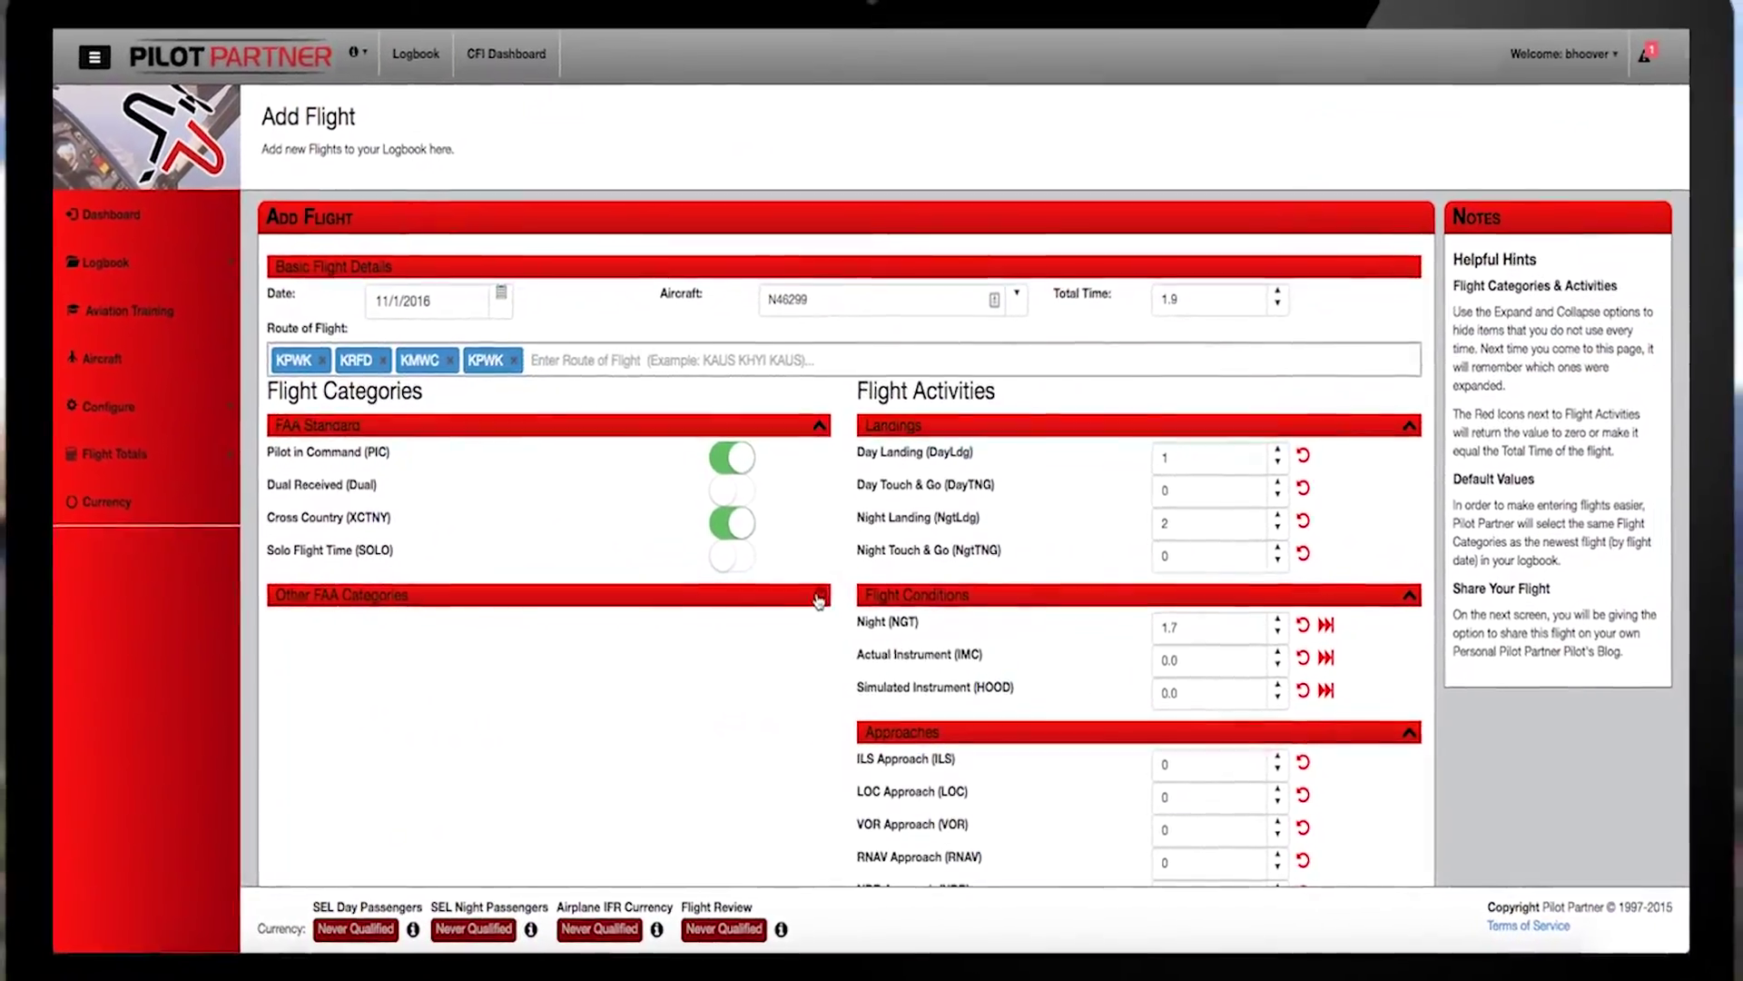
click(812, 582)
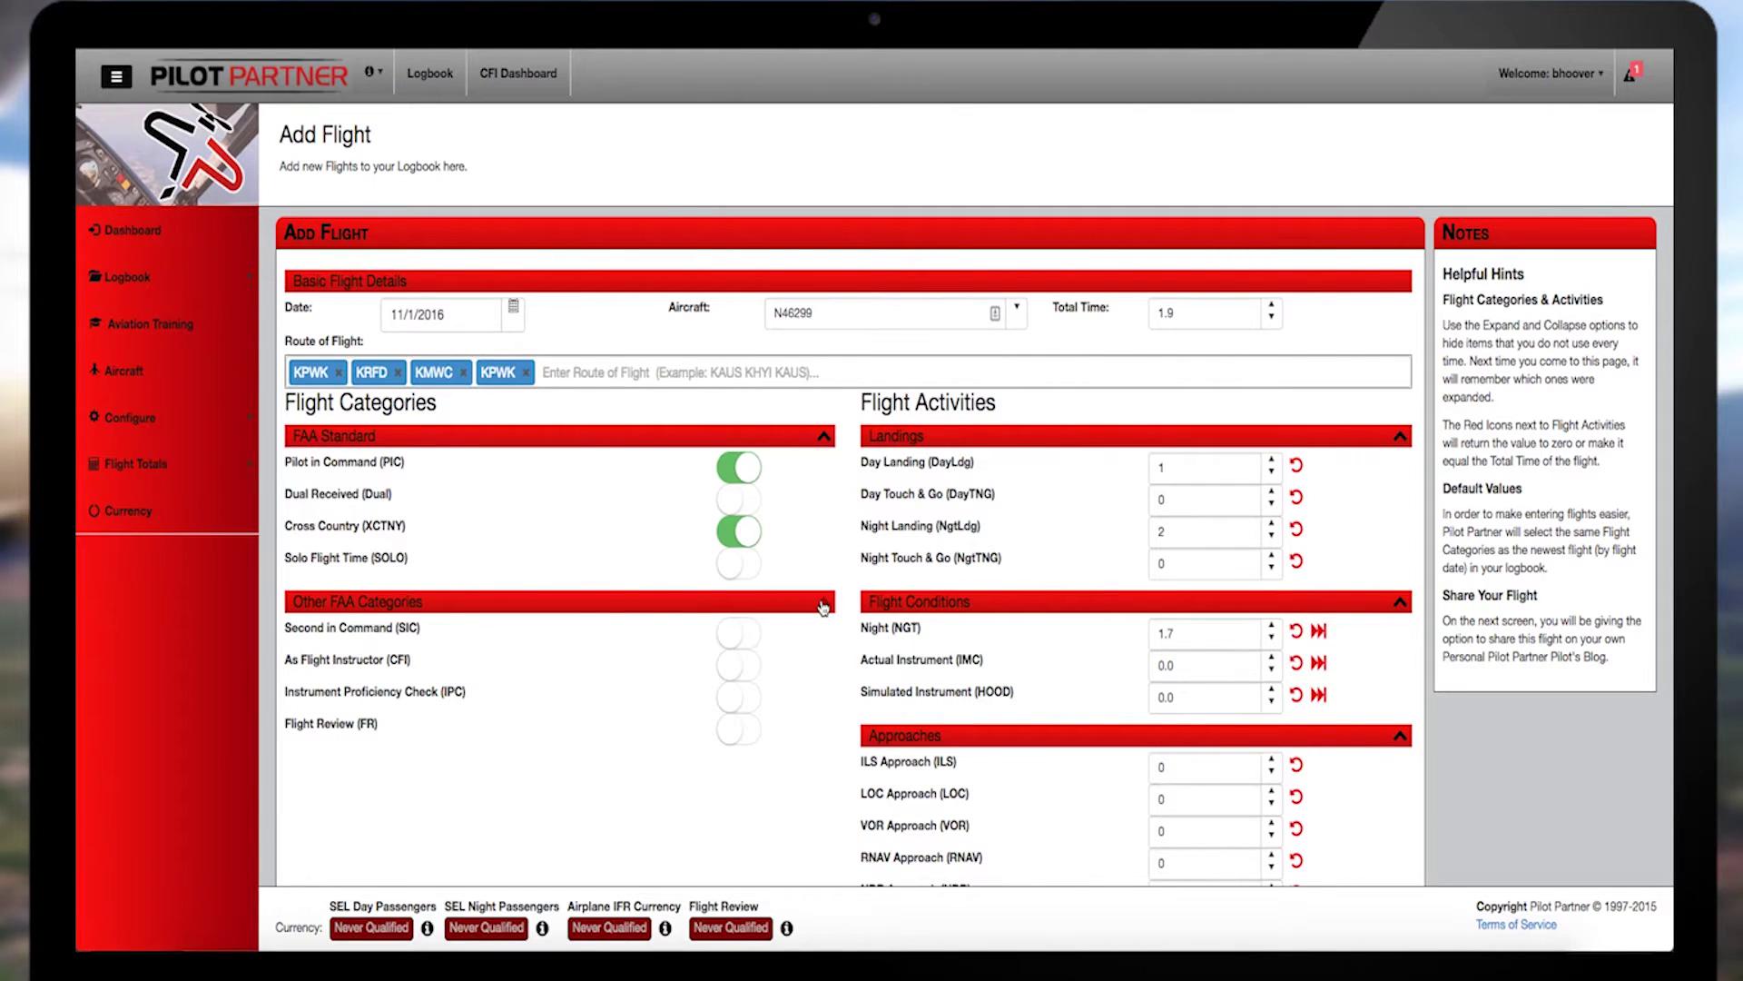
click(822, 607)
scroll(998, 656, down, 2)
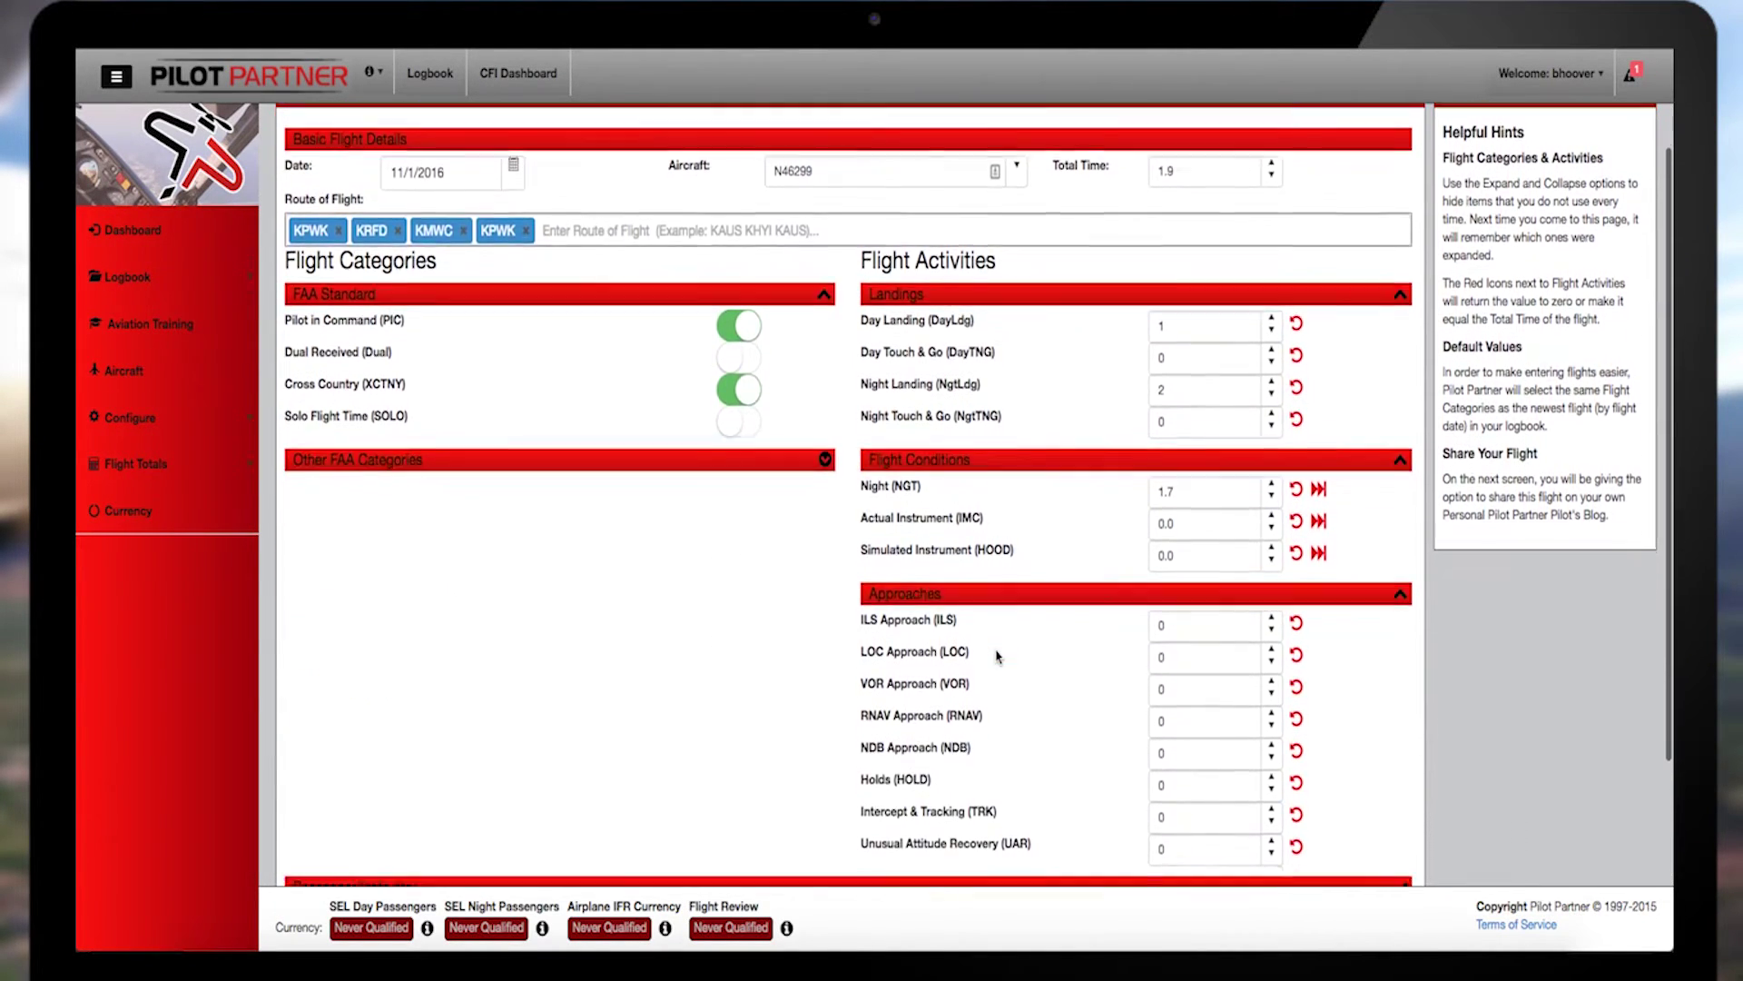
scroll(998, 655, down, 3)
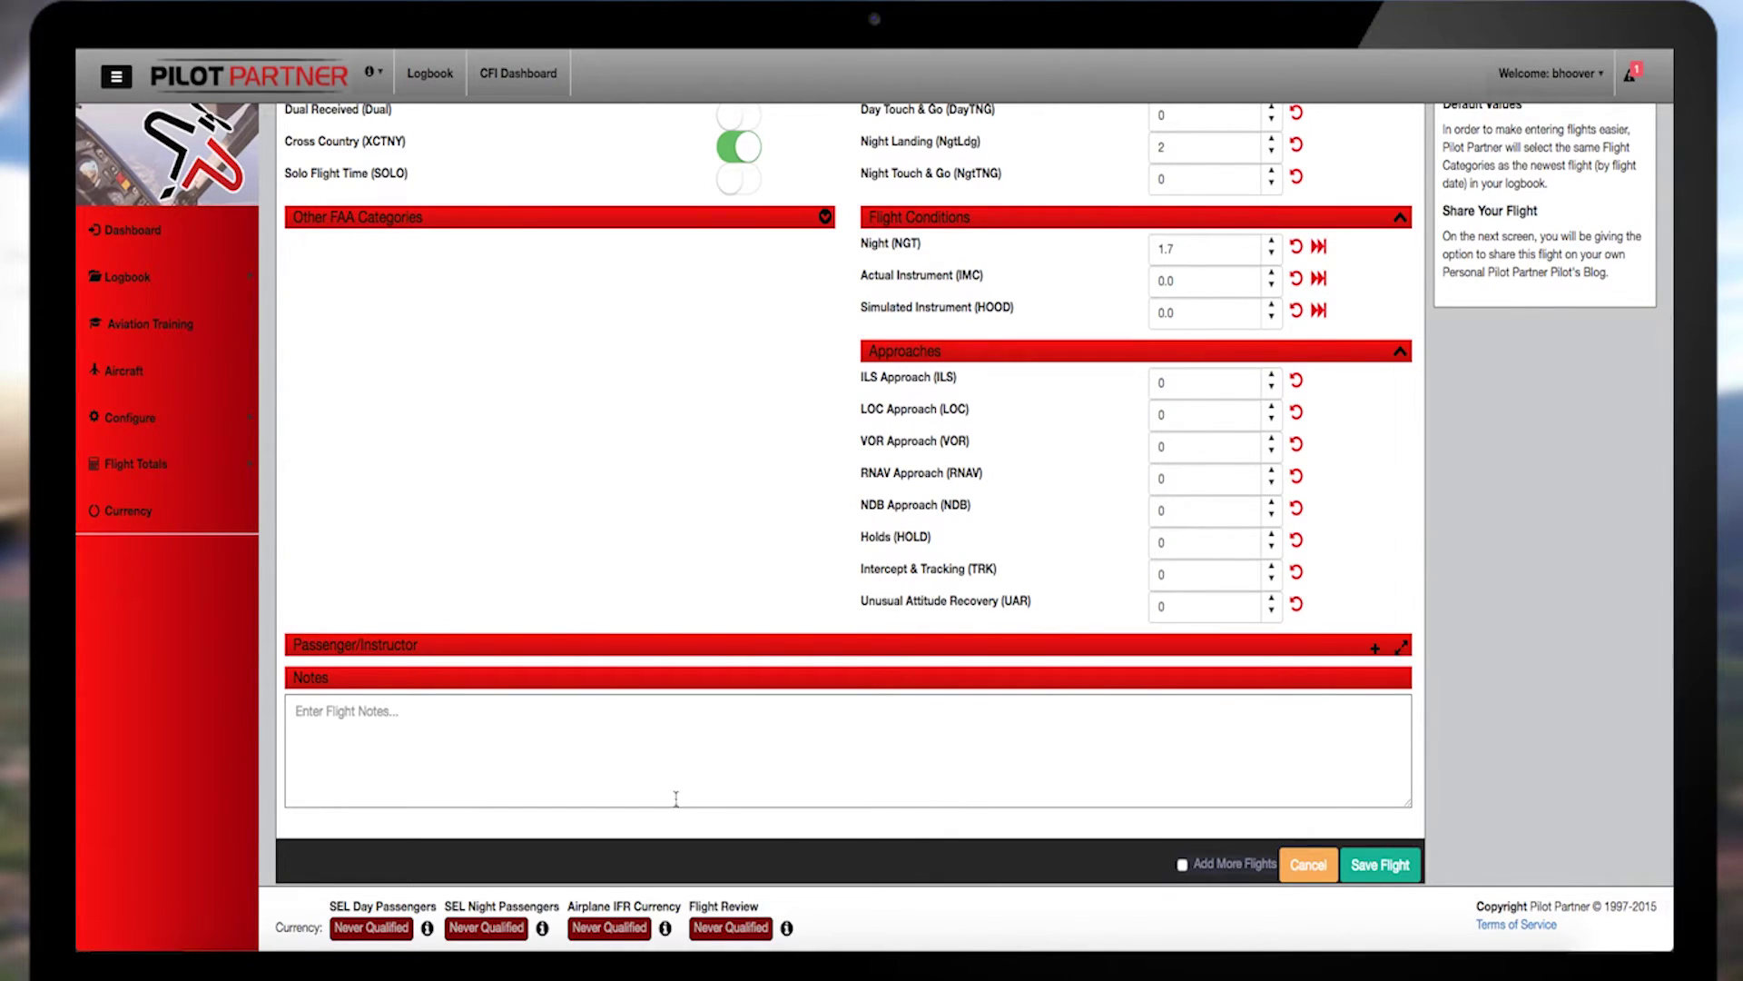
Add the note 'My flight' and save the flight to the logbook.
click(668, 761)
text(My flight)
scroll(1381, 790, down, 1)
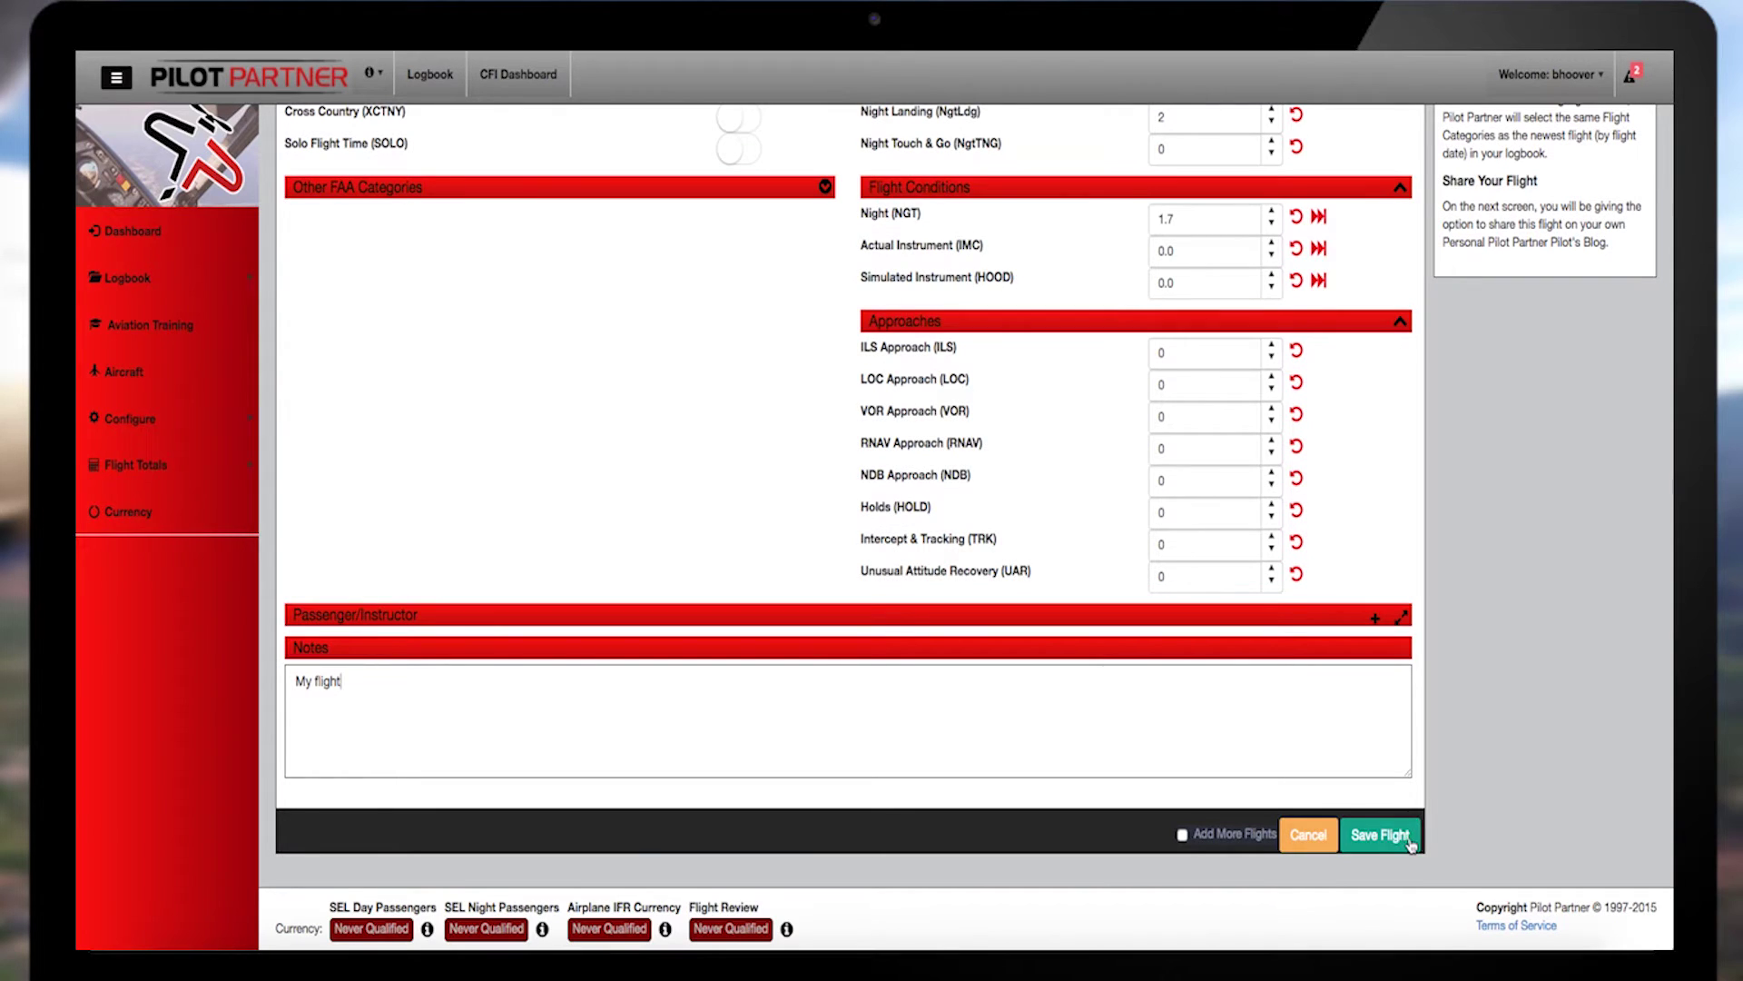
click(1410, 842)
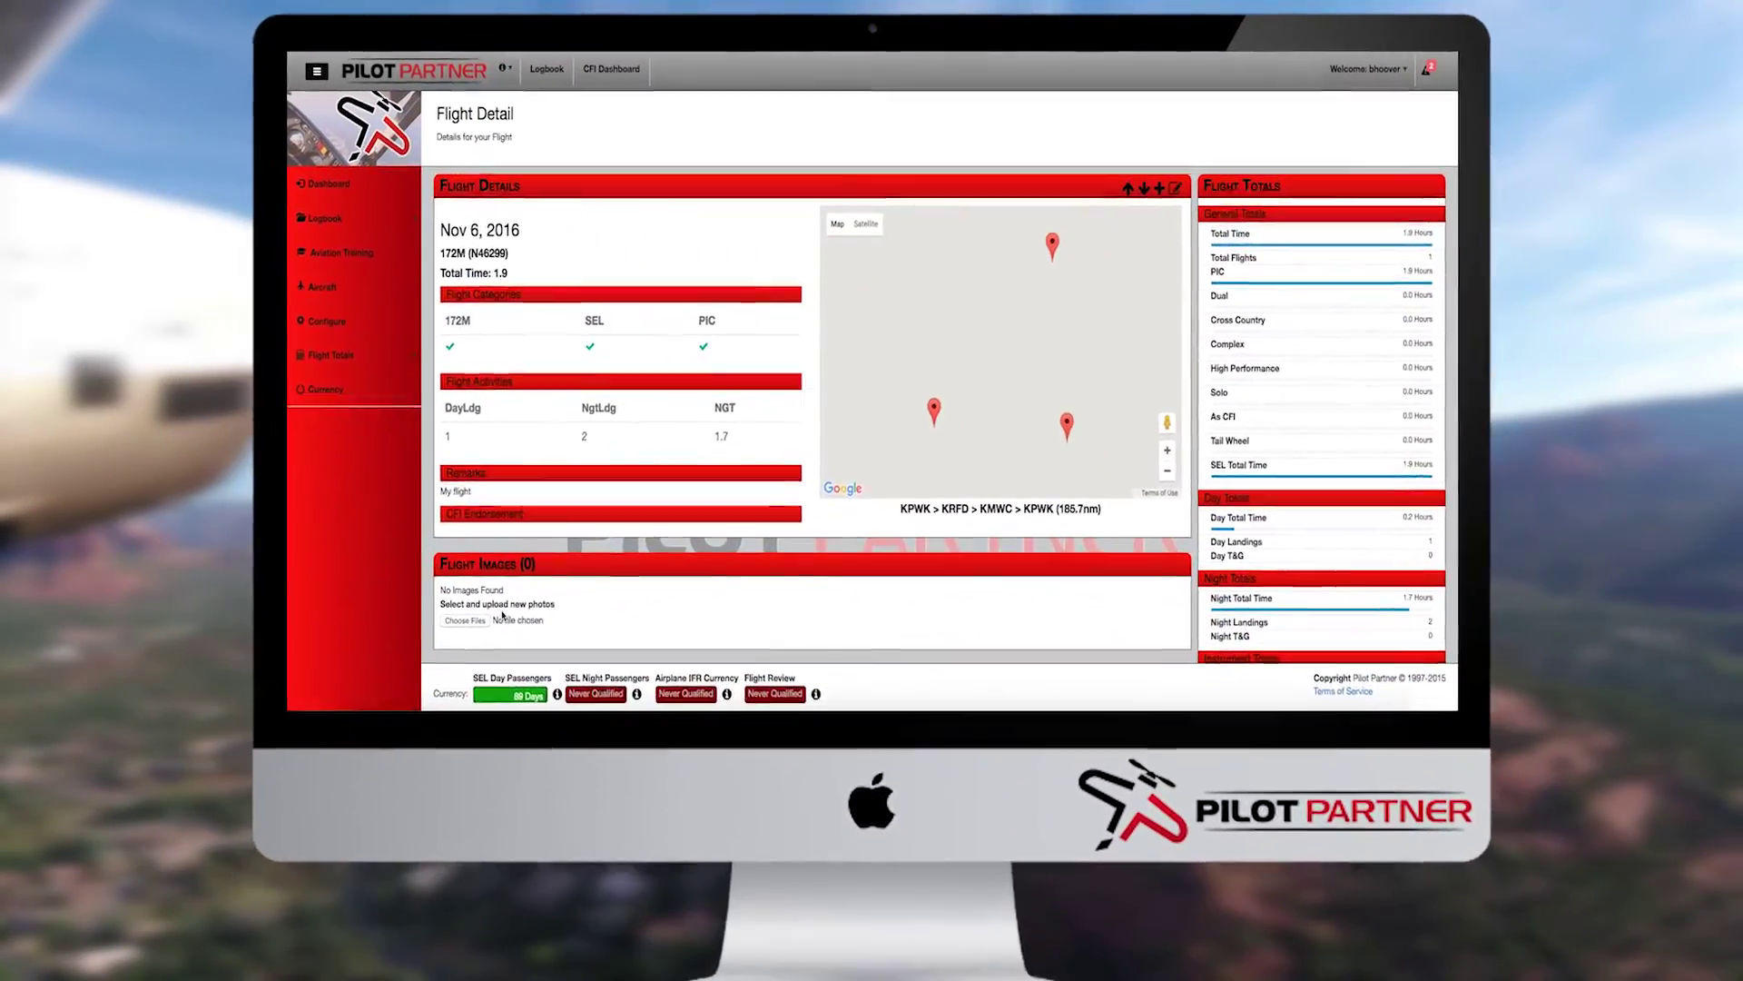
scroll(502, 615, down, 3)
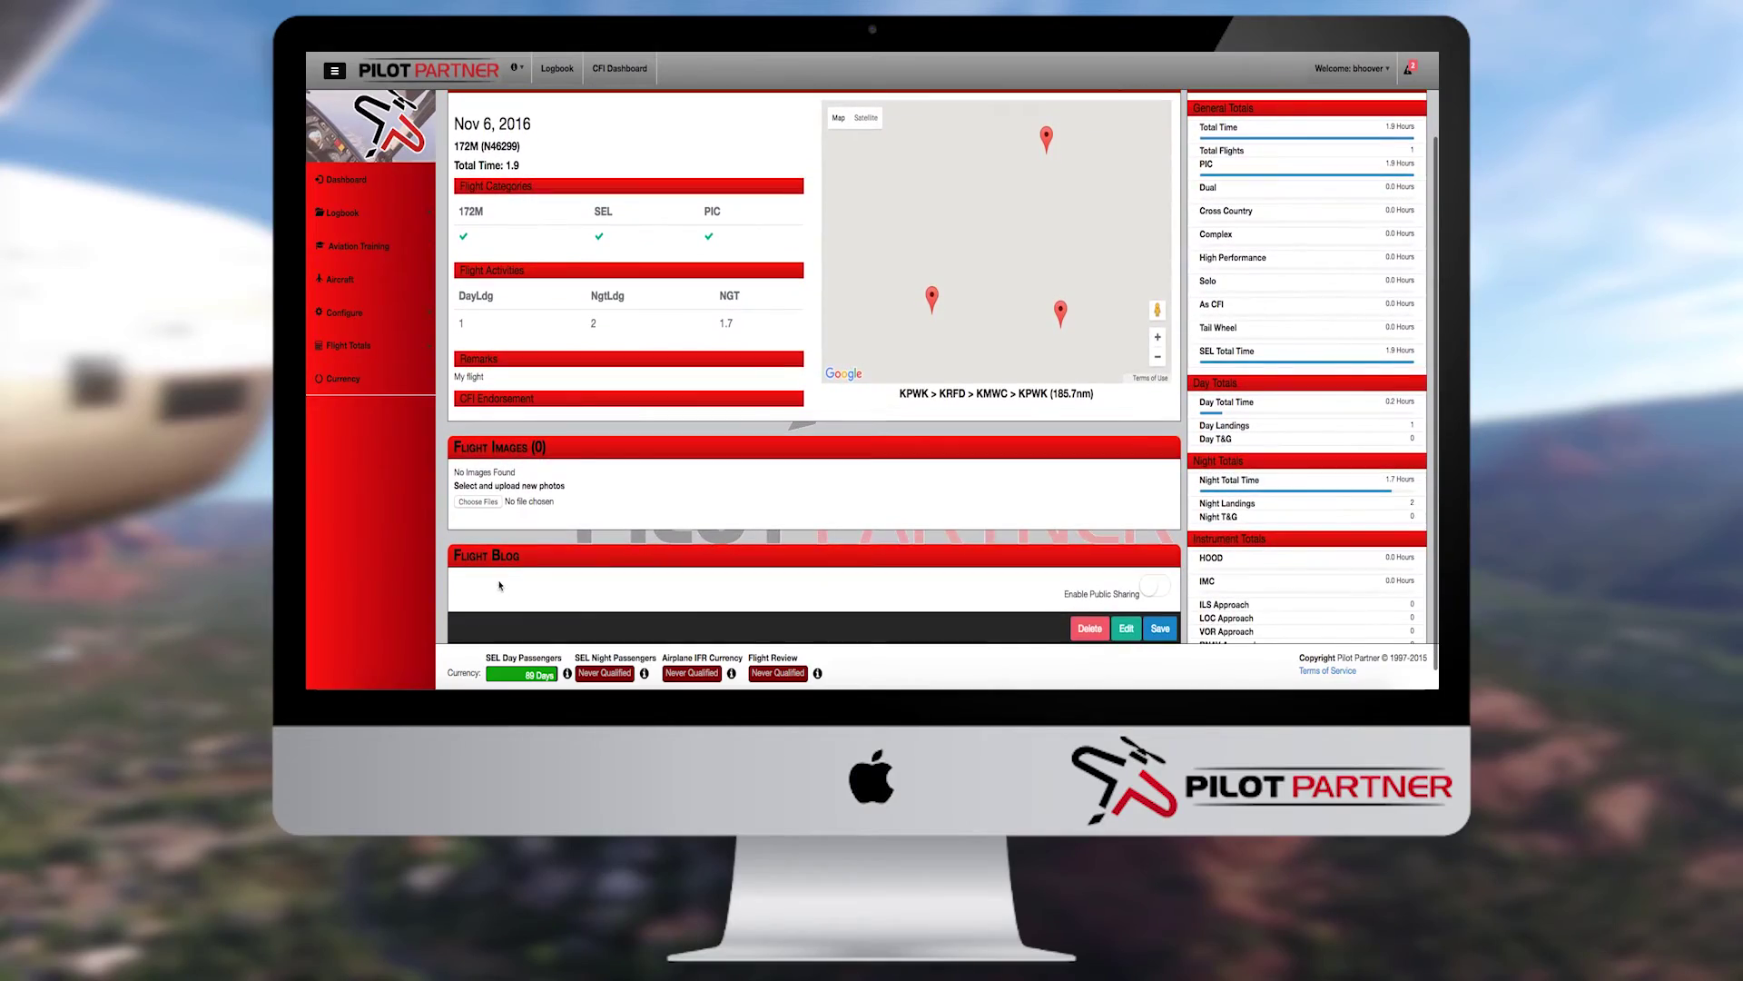